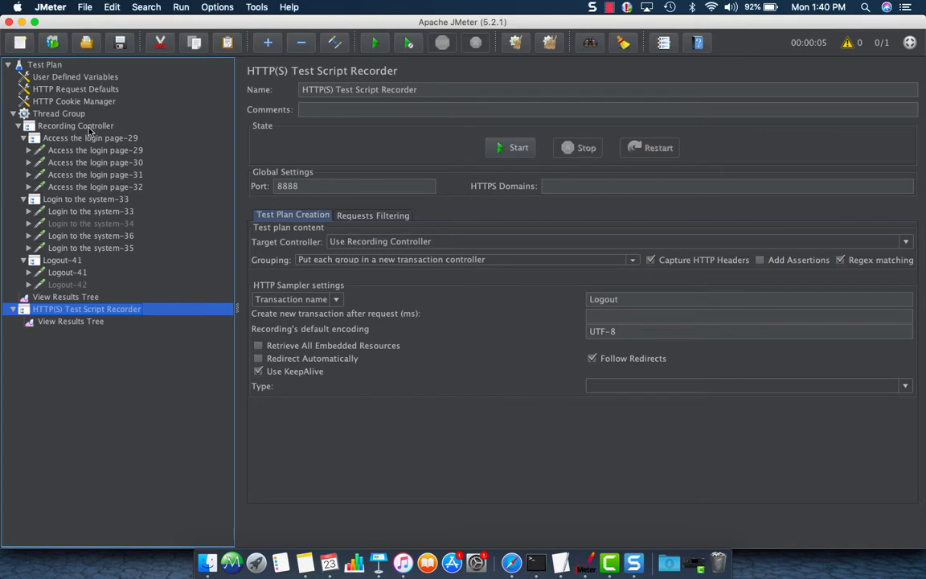
# Validate the Thread Group without saving the test plan first
pyautogui.click(89, 127)
pyautogui.click(72, 114)
pyautogui.rightClick(73, 116)
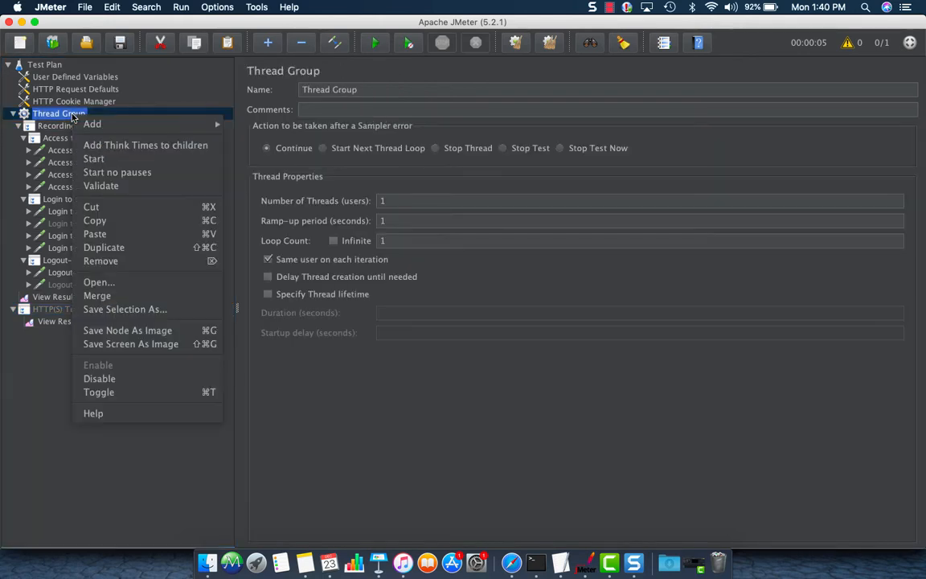
pyautogui.click(102, 186)
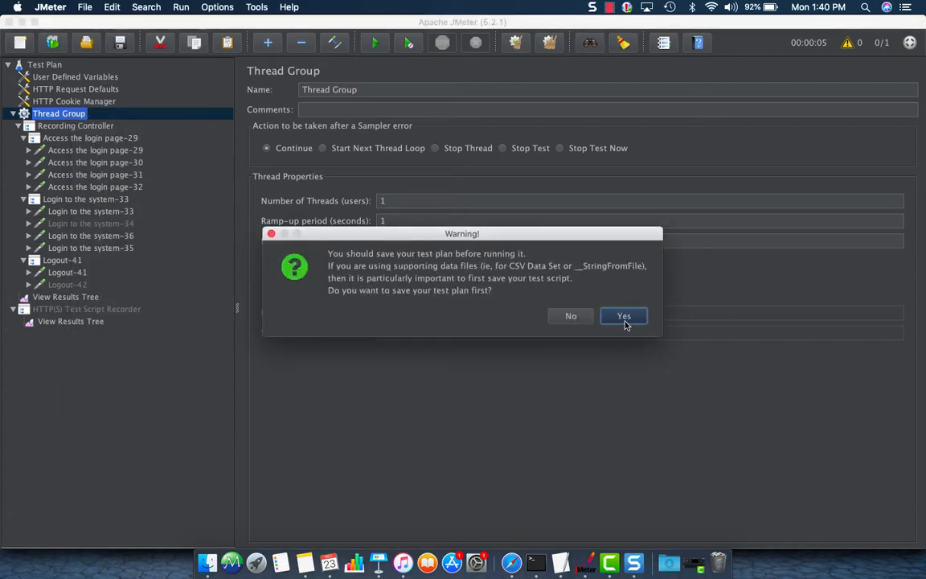
pyautogui.click(580, 320)
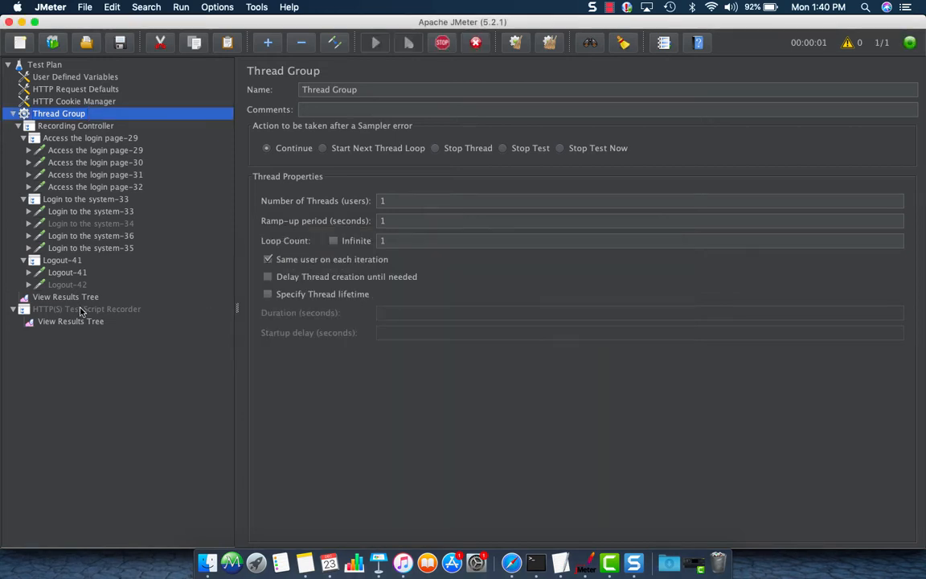
# Inspect the Login to the system-33 response in the validation results and the _csrf_token parameter sent by its request
pyautogui.click(80, 298)
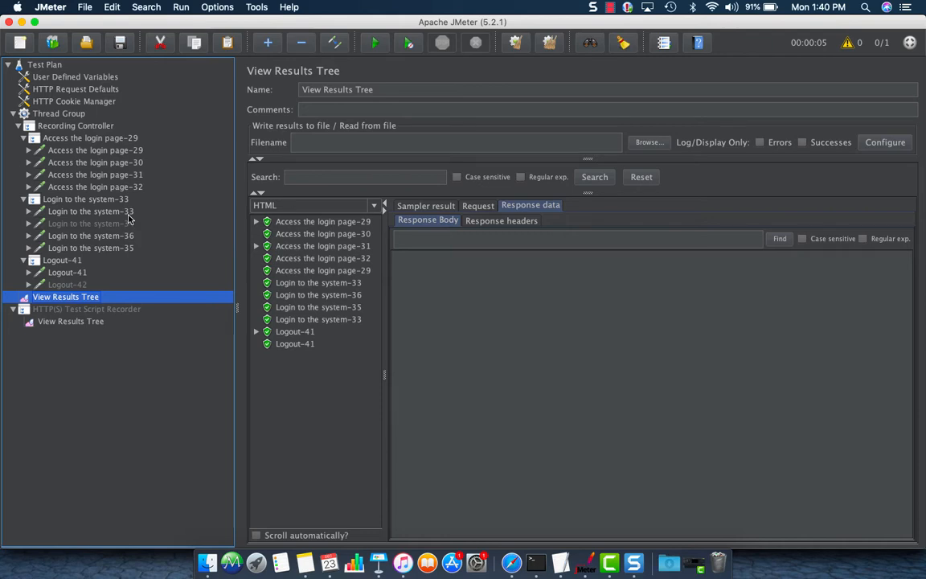
pyautogui.click(299, 283)
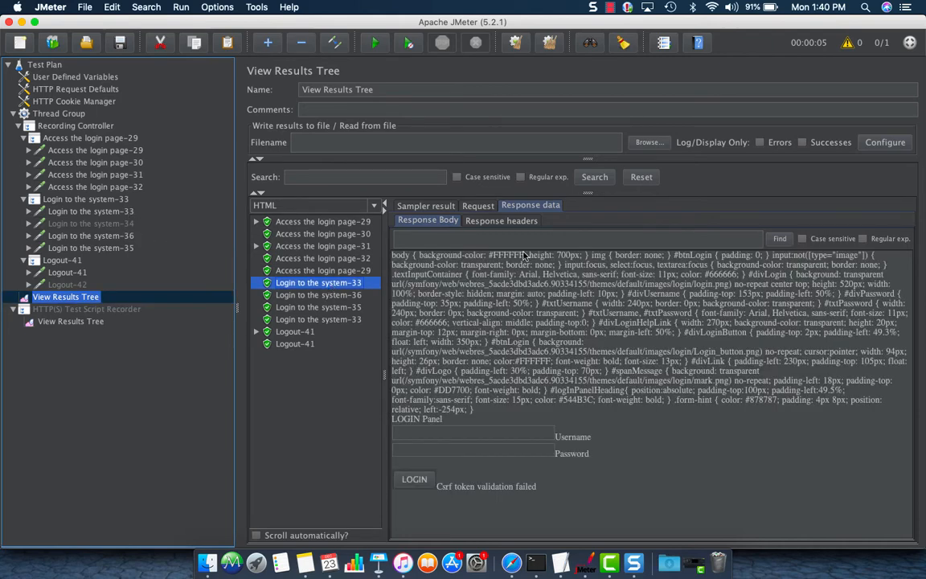
pyautogui.click(371, 207)
pyautogui.click(304, 291)
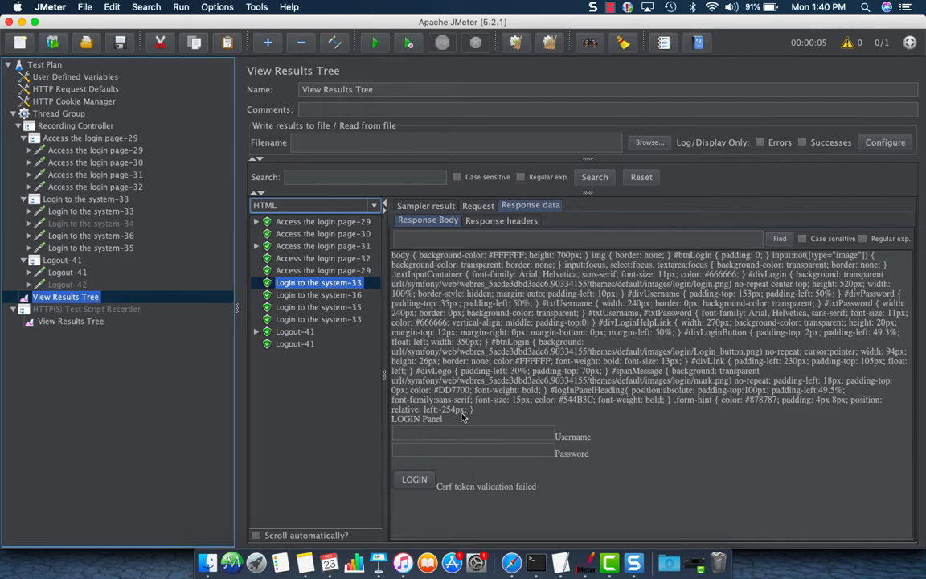
pyautogui.click(91, 211)
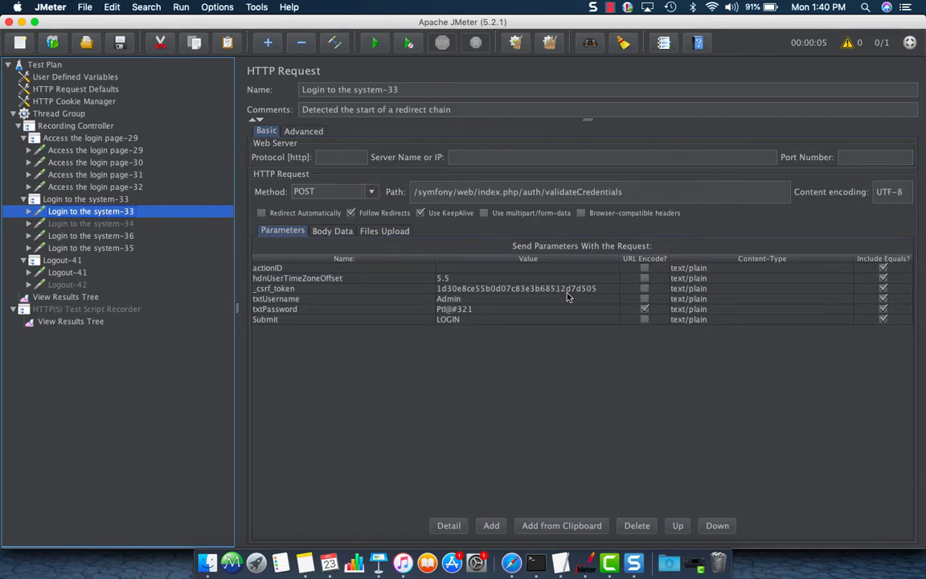
pyautogui.click(482, 290)
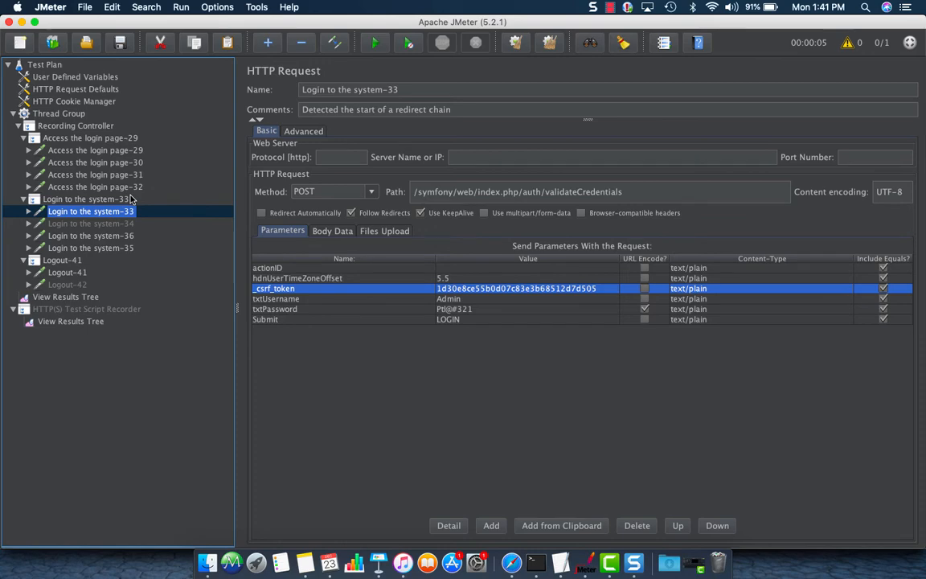
# Check the Access the login page-29 request and display its response from the validation run as Text
pyautogui.click(109, 149)
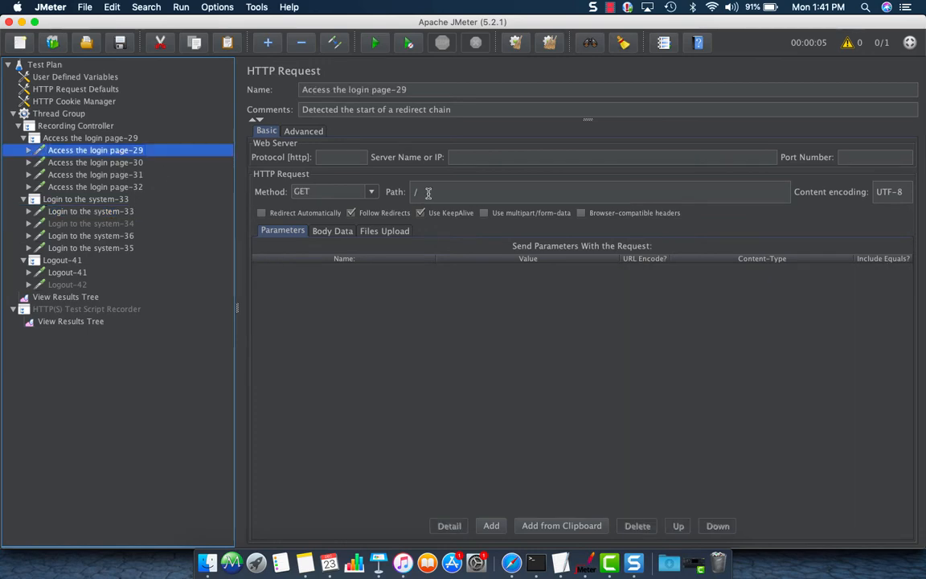
pyautogui.click(78, 297)
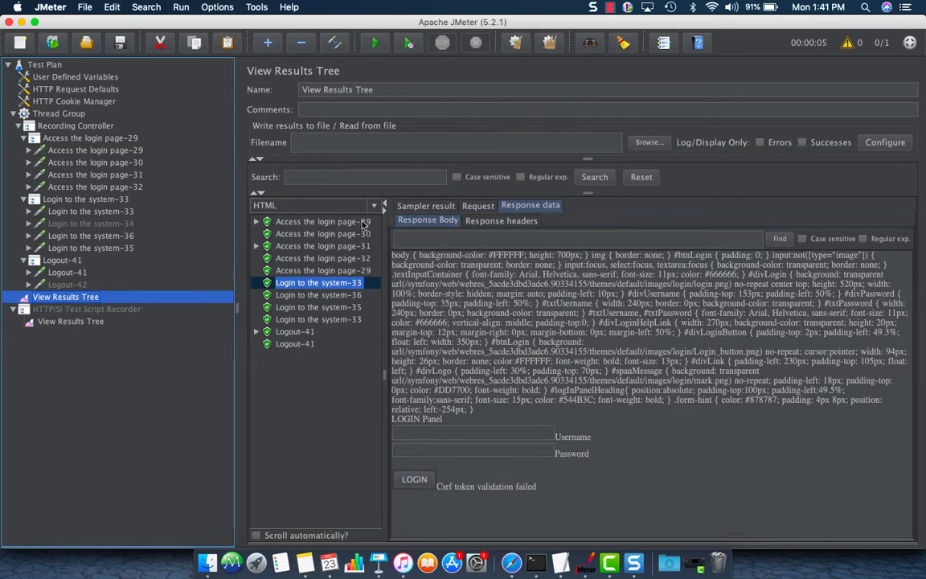
pyautogui.click(330, 222)
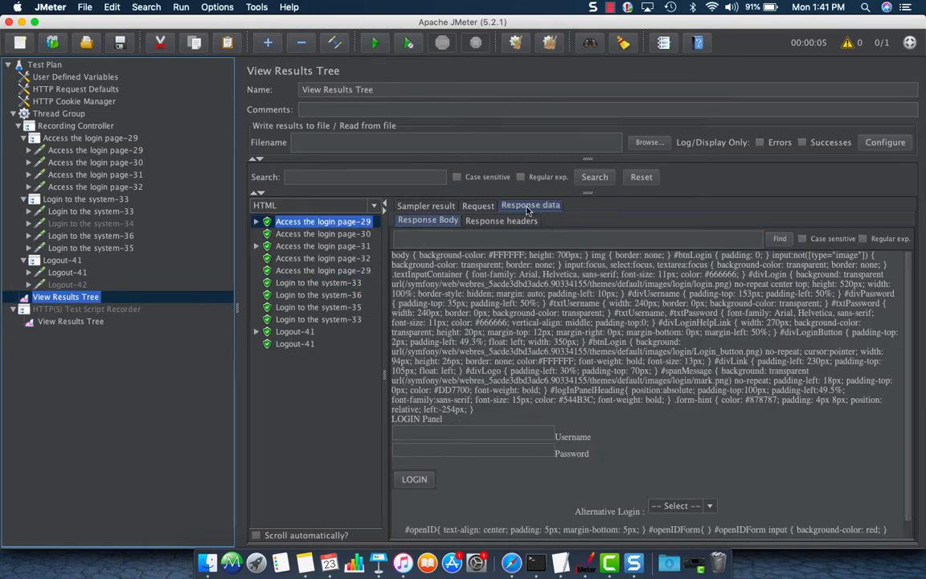
pyautogui.click(357, 207)
pyautogui.click(354, 219)
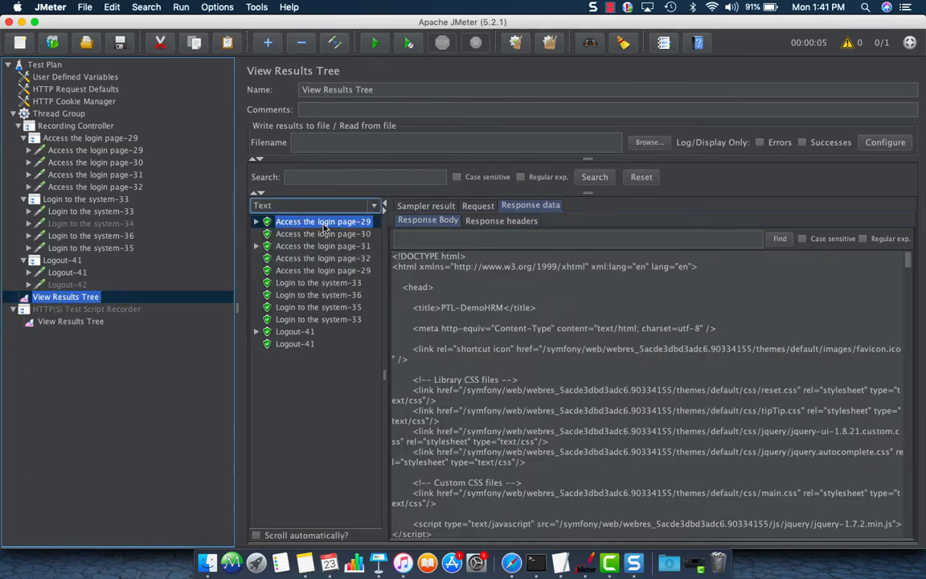
# Search the Access the login page-29 response body for "csrf" and step through the matches
pyautogui.scroll(-5, 527, 369)
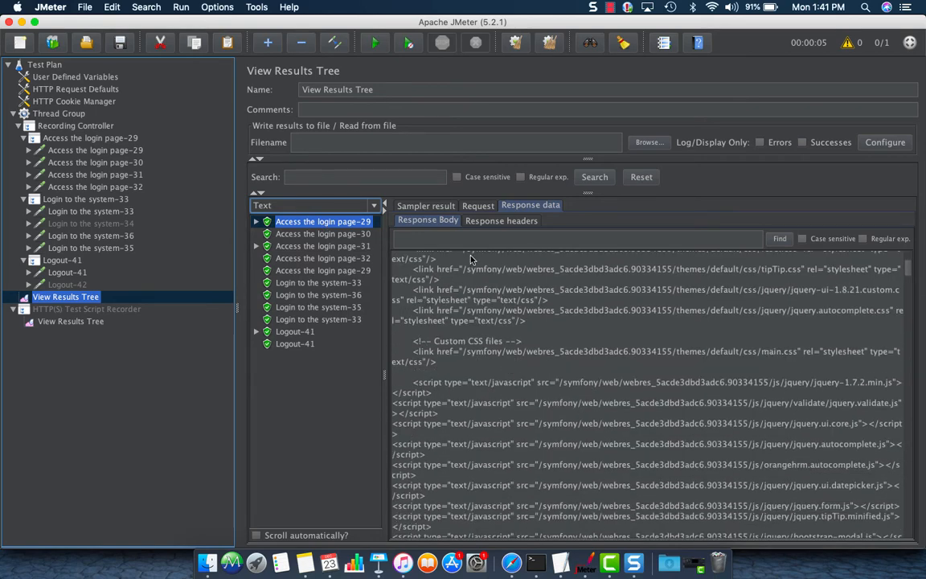
pyautogui.click(476, 239)
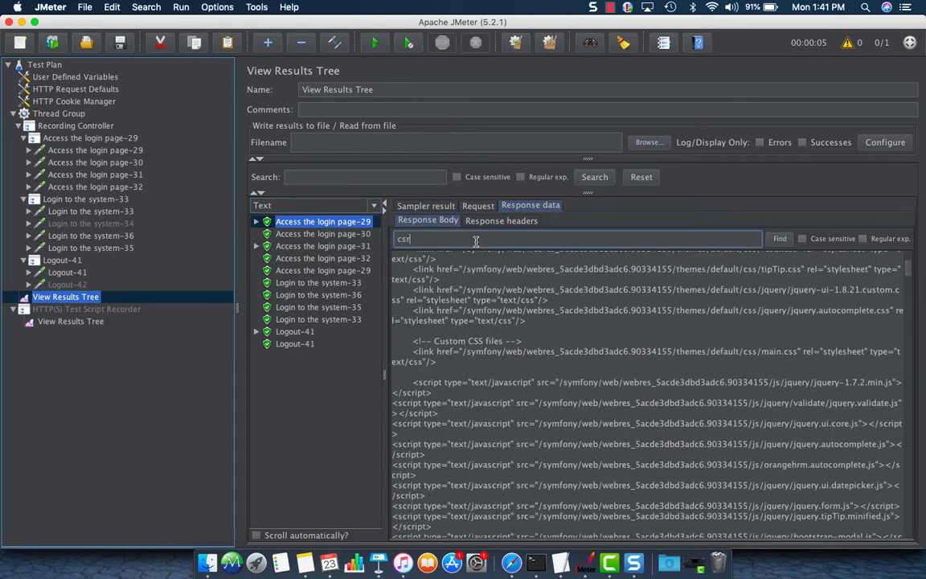
pyautogui.press('Return')
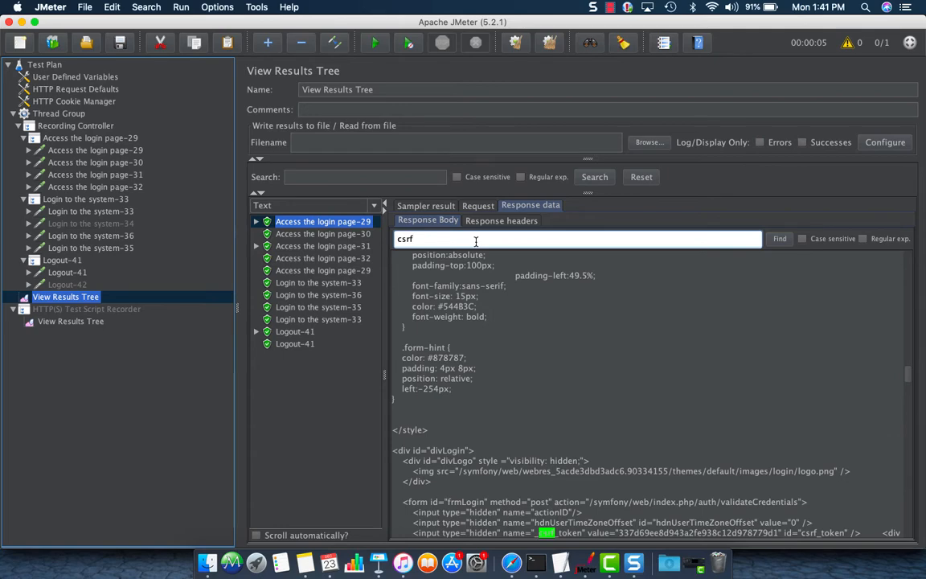
pyautogui.press('Return')
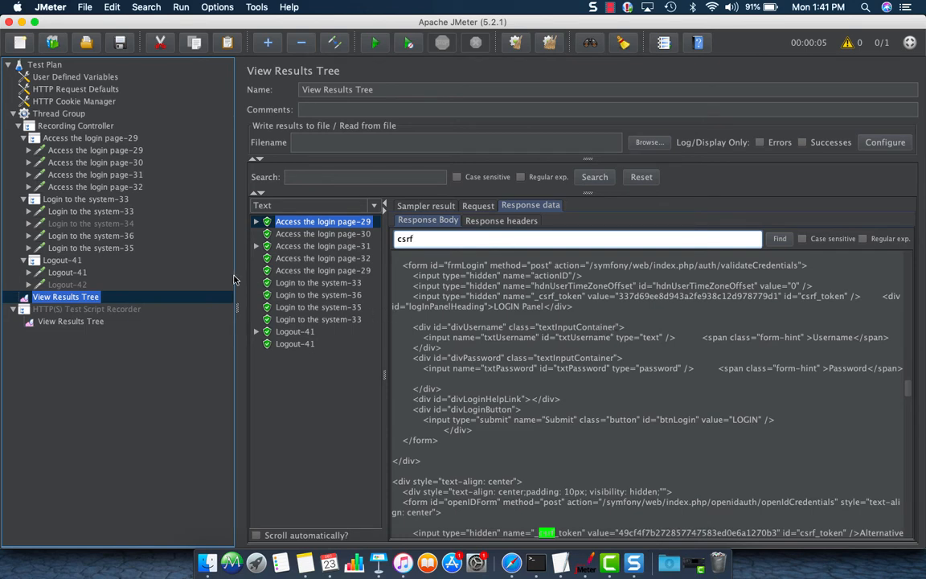
pyautogui.scroll(-3, 617, 496)
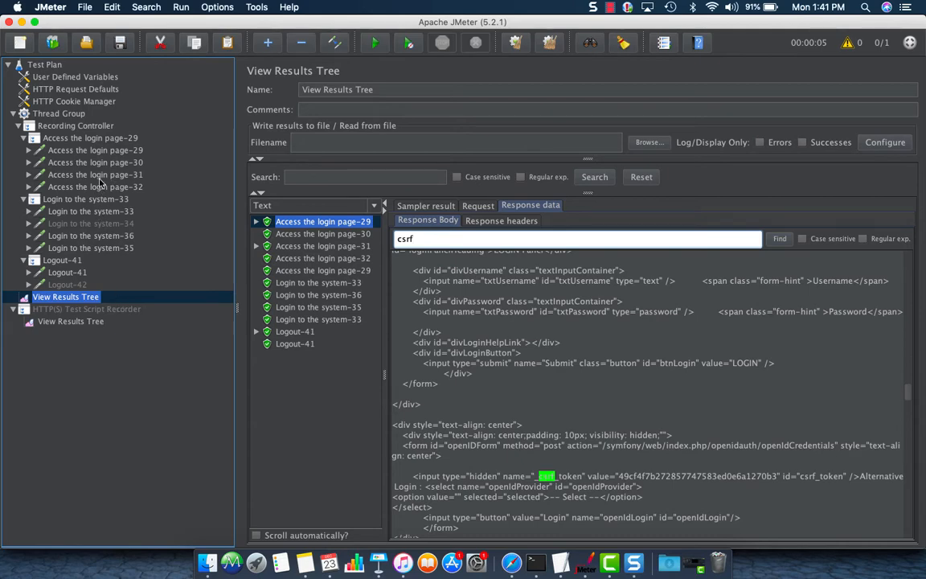
# Copy the _csrf_token value from the Login to the system-33 request and search the script recorder's results tree for it
pyautogui.click(91, 210)
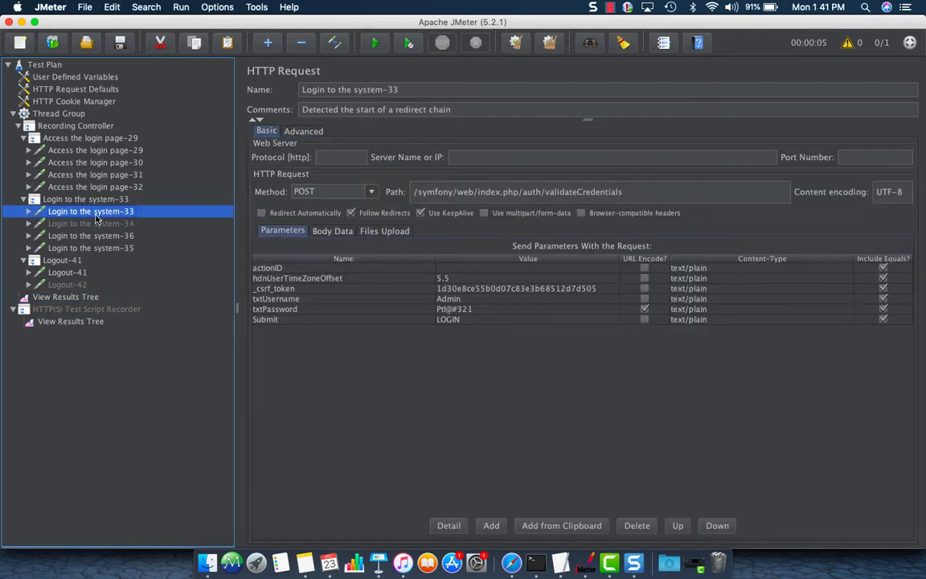
pyautogui.doubleClick(604, 289)
pyautogui.moveTo(605, 290); pyautogui.dragTo(420, 294)
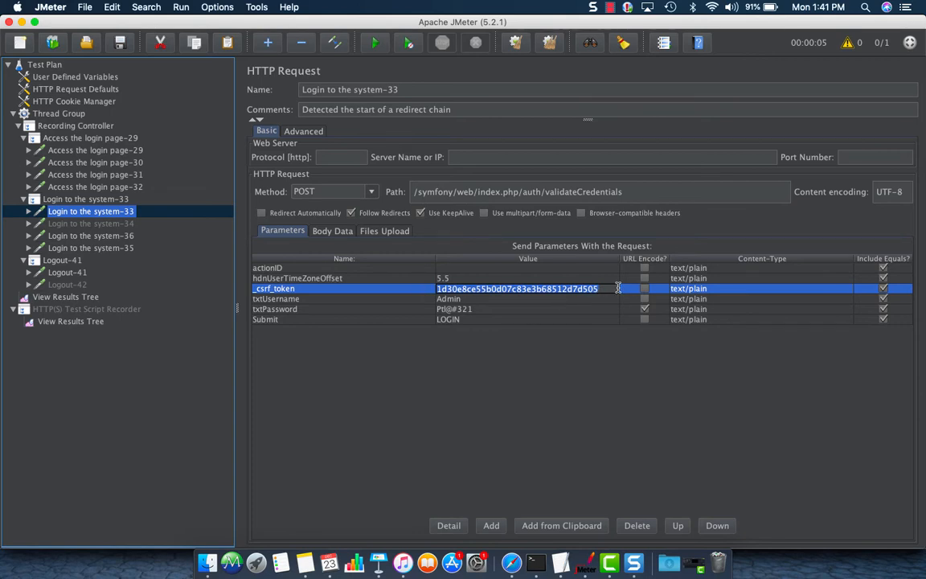
pyautogui.click(90, 322)
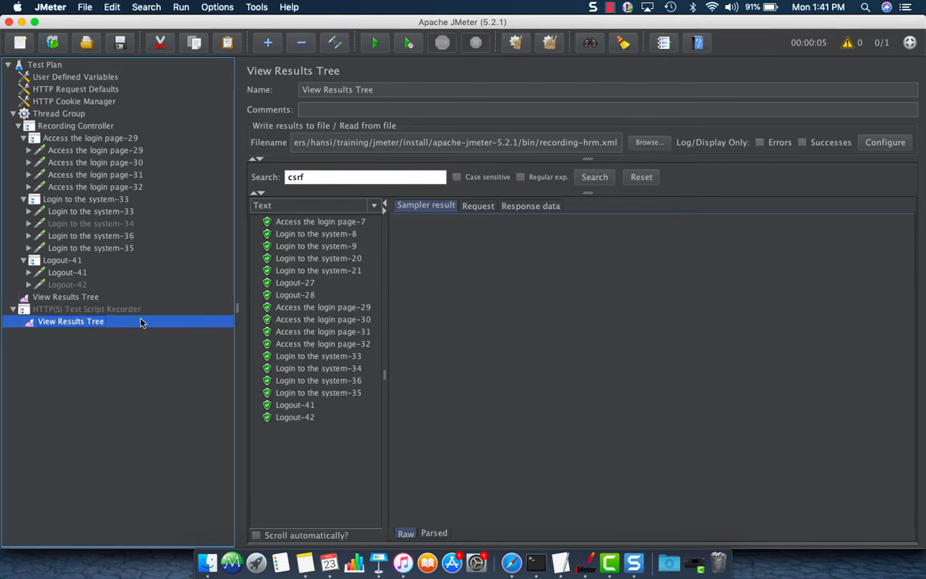
pyautogui.moveTo(343, 178); pyautogui.dragTo(276, 177)
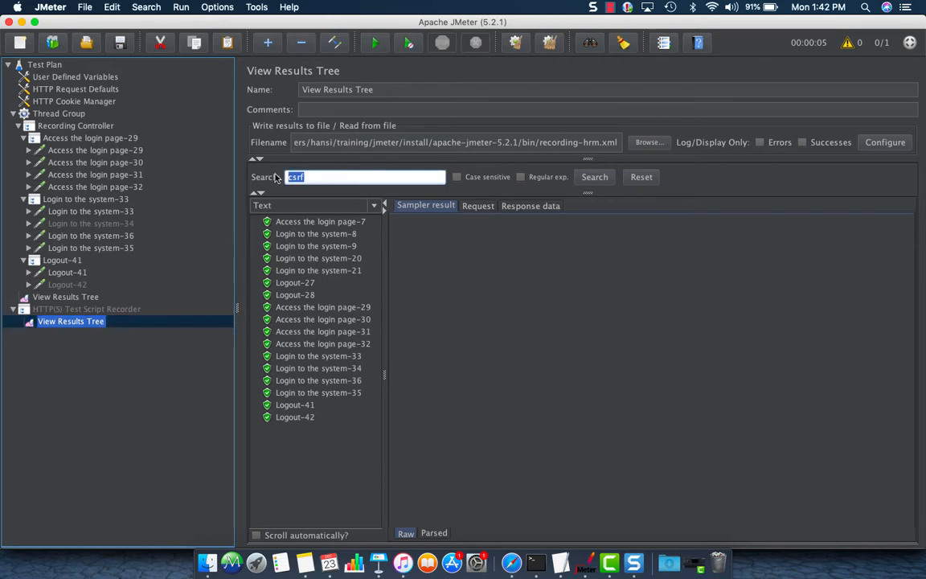
pyautogui.press('super+v')
pyautogui.press('Return')
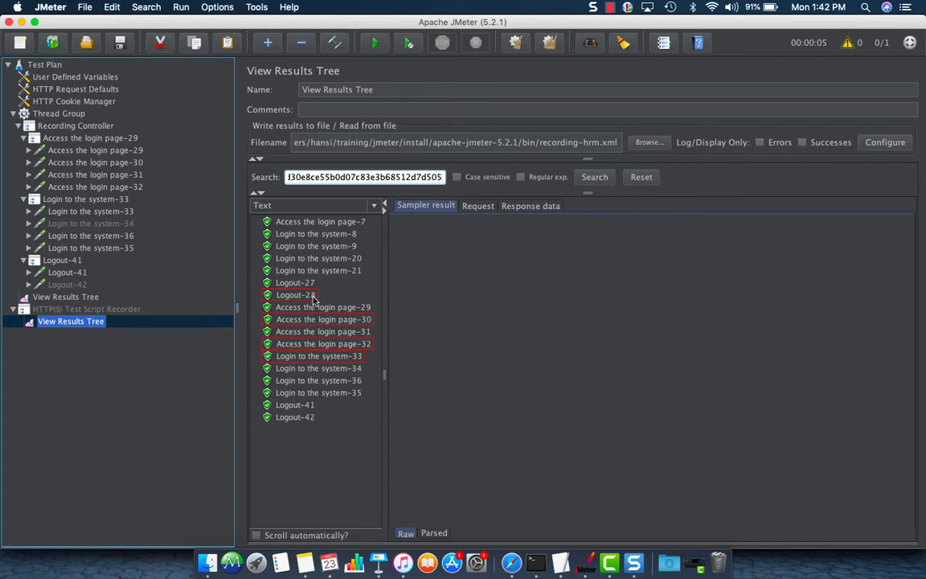
# Check the recorded samples Access the login page-30, page-32 and Login to the system-33, plus the Access the login page-30 request
pyautogui.click(350, 322)
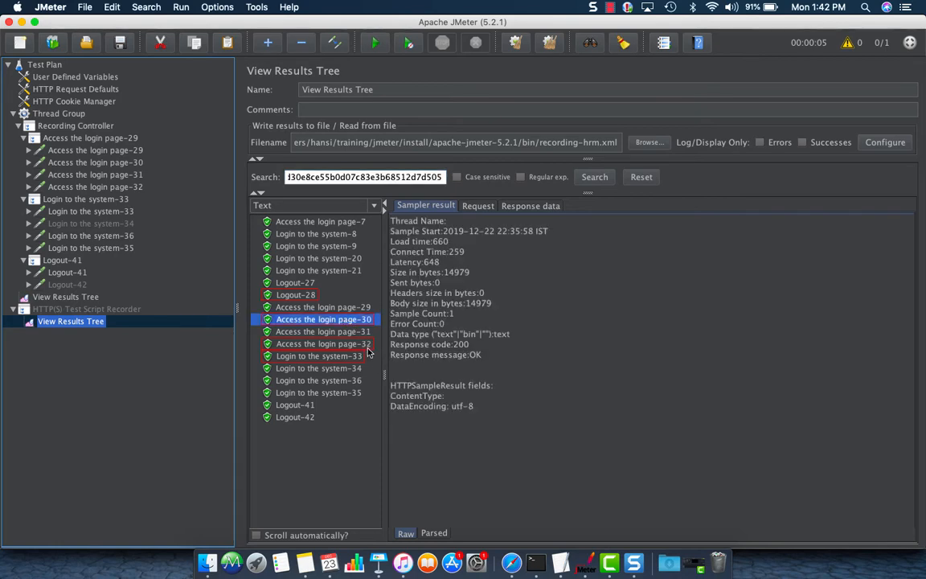
pyautogui.click(366, 345)
pyautogui.click(363, 357)
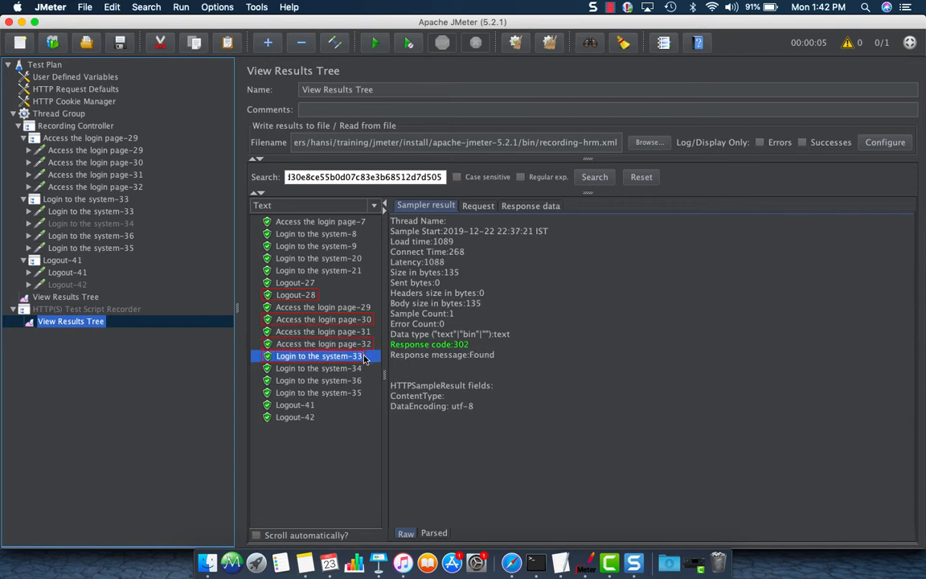
pyautogui.click(122, 164)
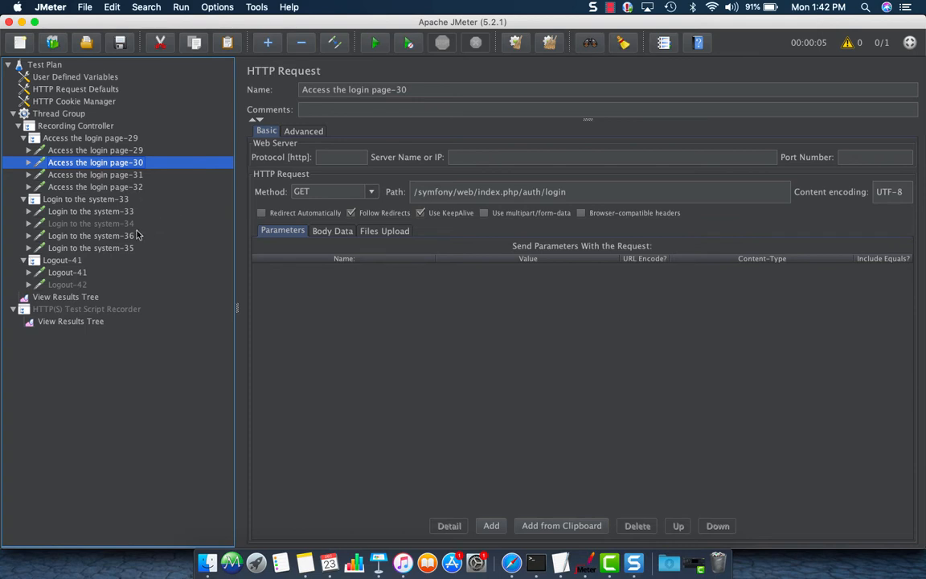
# Clear all results, then return to the script recorder's View Results Tree
pyautogui.click(82, 324)
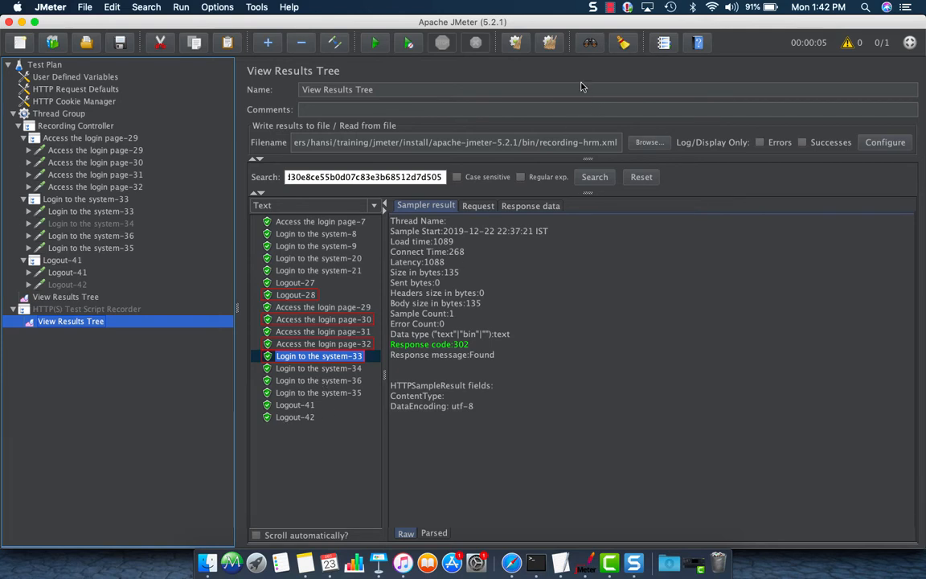
pyautogui.click(549, 42)
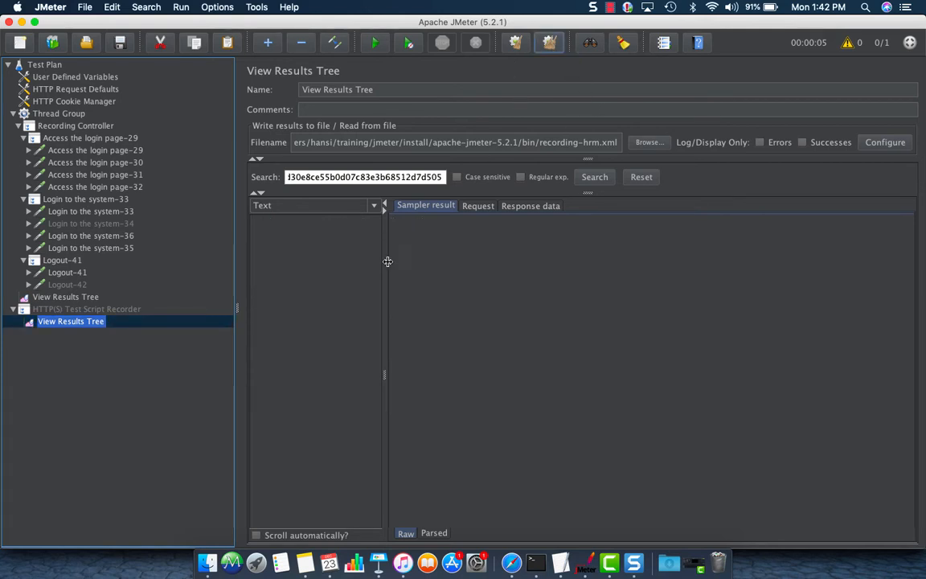
pyautogui.click(96, 321)
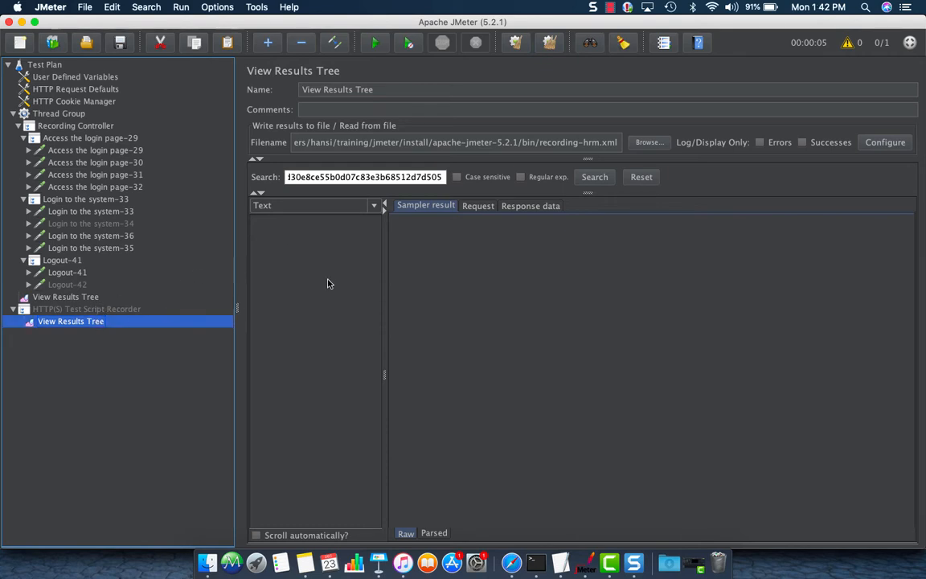
# Load recording-hrm.xml from the bin folder into the script recorder's View Results Tree
pyautogui.click(649, 143)
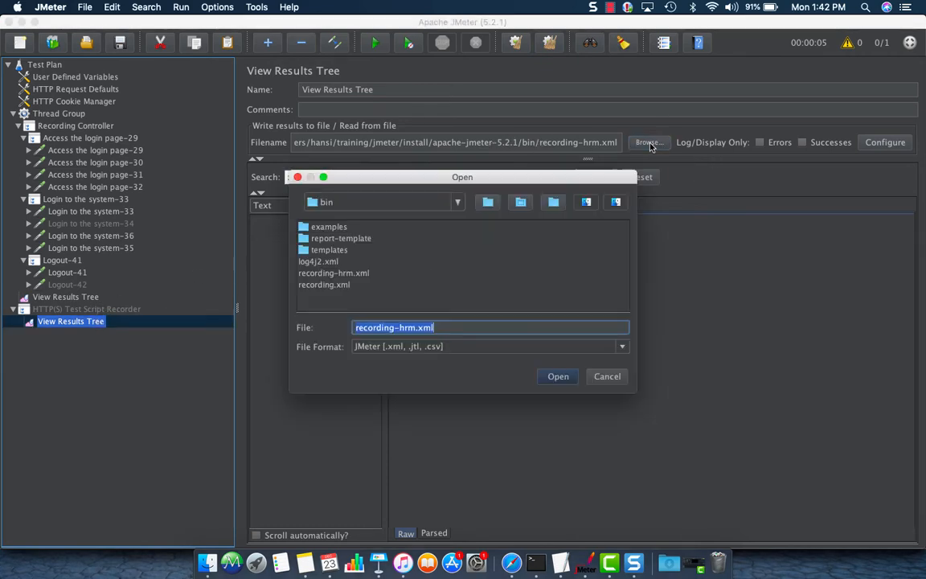
pyautogui.click(336, 288)
pyautogui.click(309, 273)
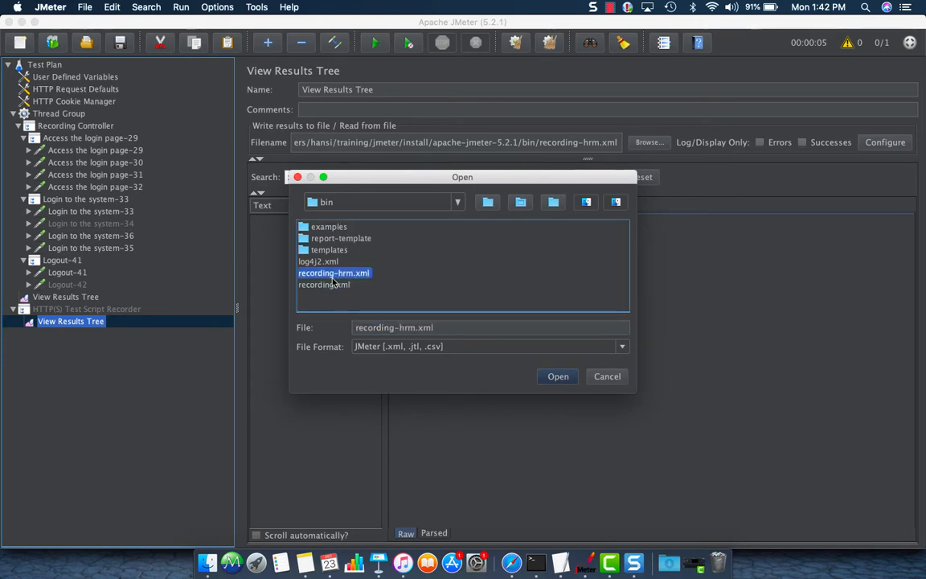
pyautogui.click(406, 202)
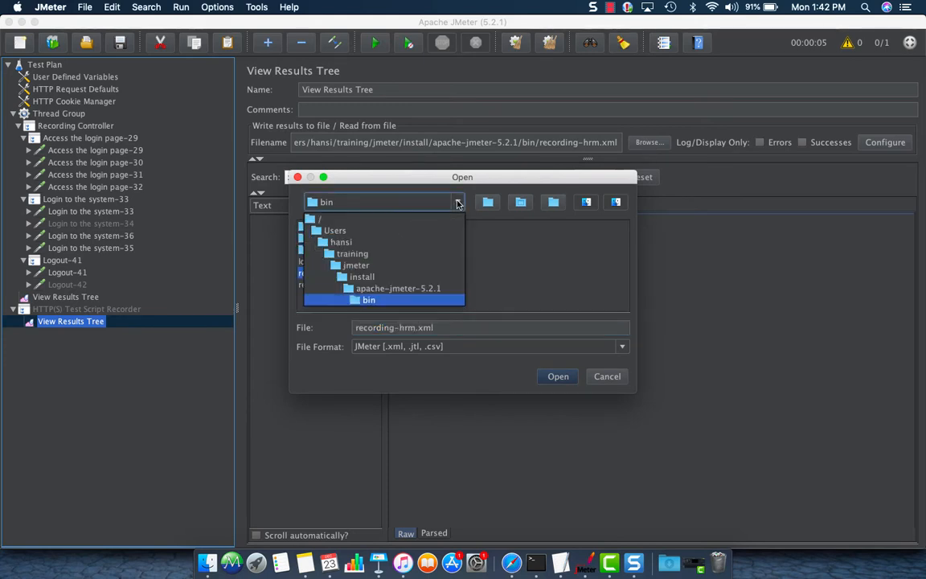
pyautogui.click(368, 299)
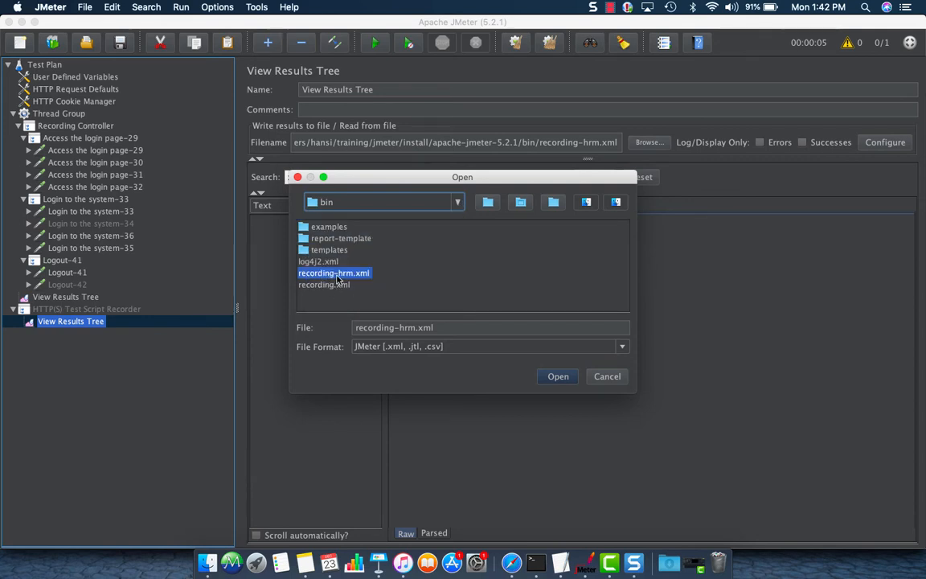
pyautogui.click(558, 378)
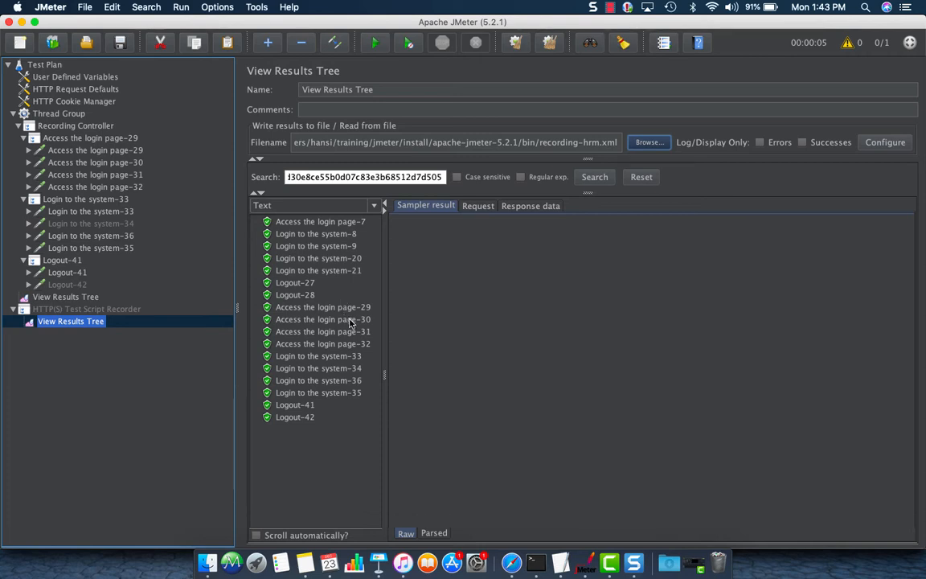
# Find "csrf" in the response body of the recorded Access the login page-30 sample and highlight the _csrf_token value
pyautogui.click(351, 321)
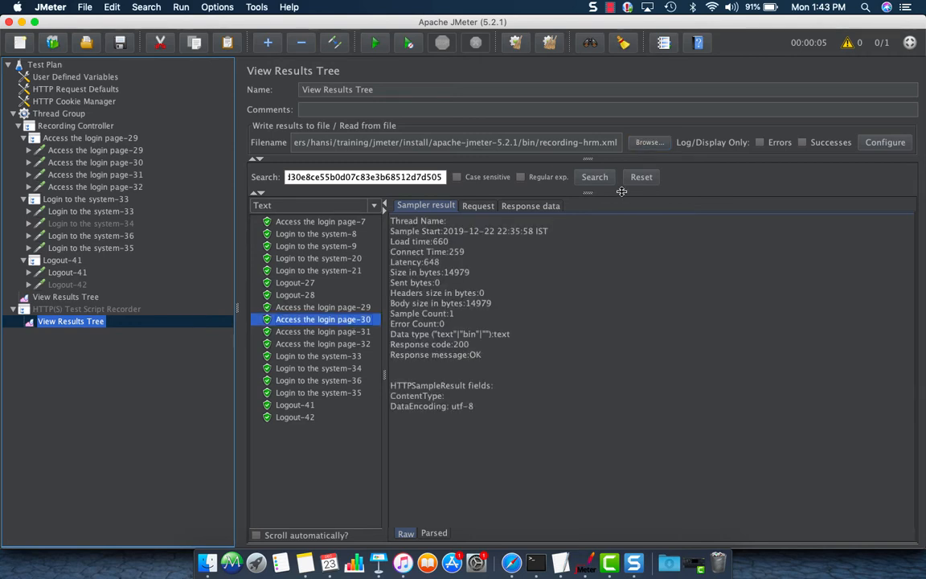
pyautogui.click(503, 207)
pyautogui.click(538, 239)
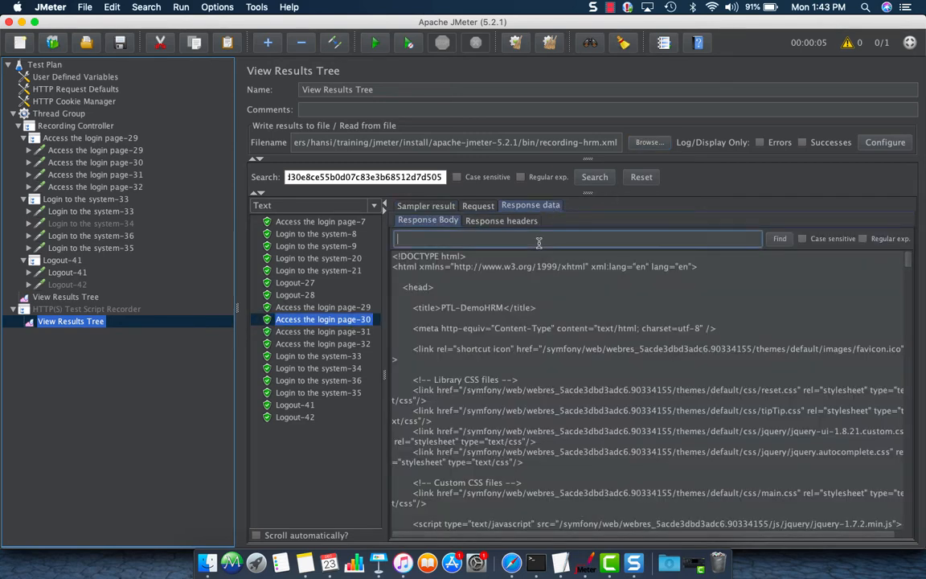
pyautogui.write('csrf')
pyautogui.press('Return')
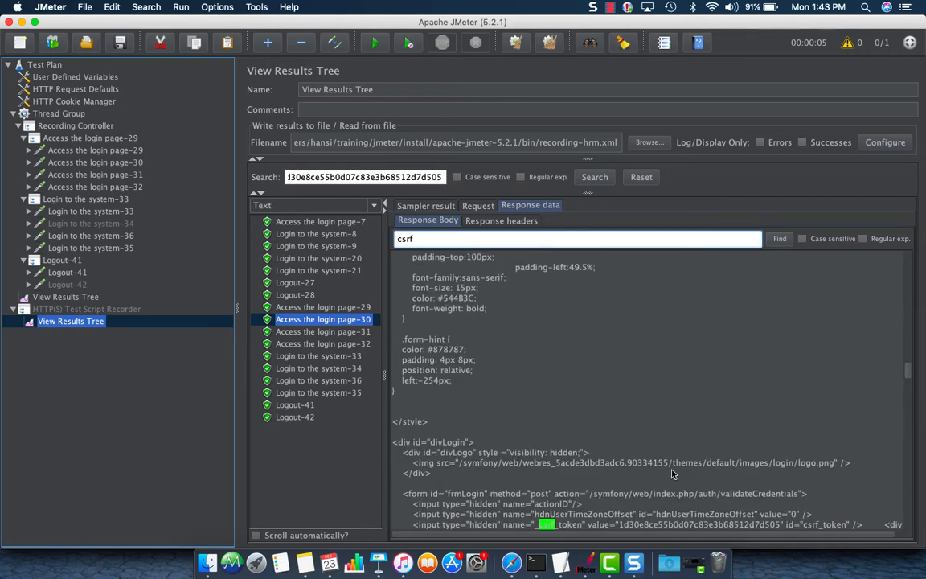
pyautogui.scroll(-2, 672, 475)
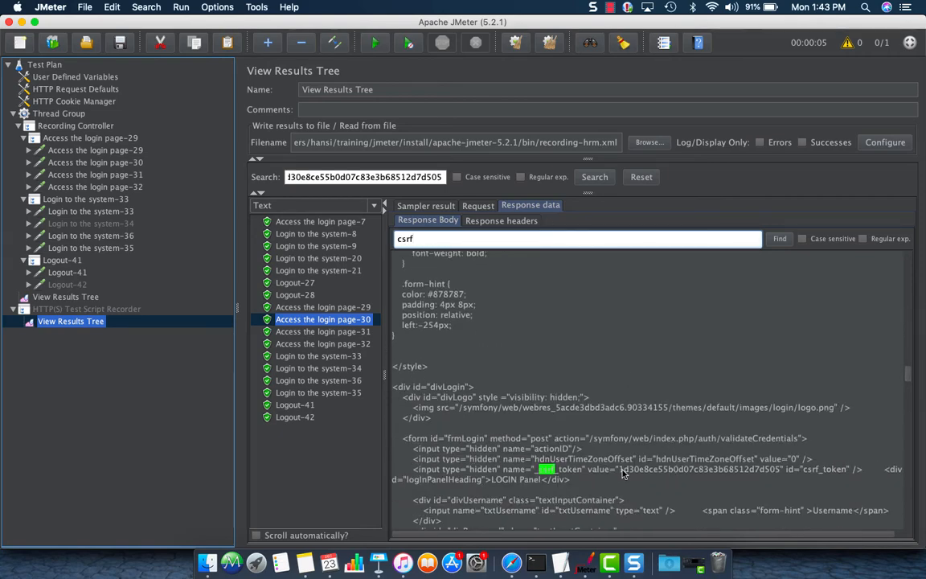
pyautogui.moveTo(618, 470); pyautogui.dragTo(778, 475)
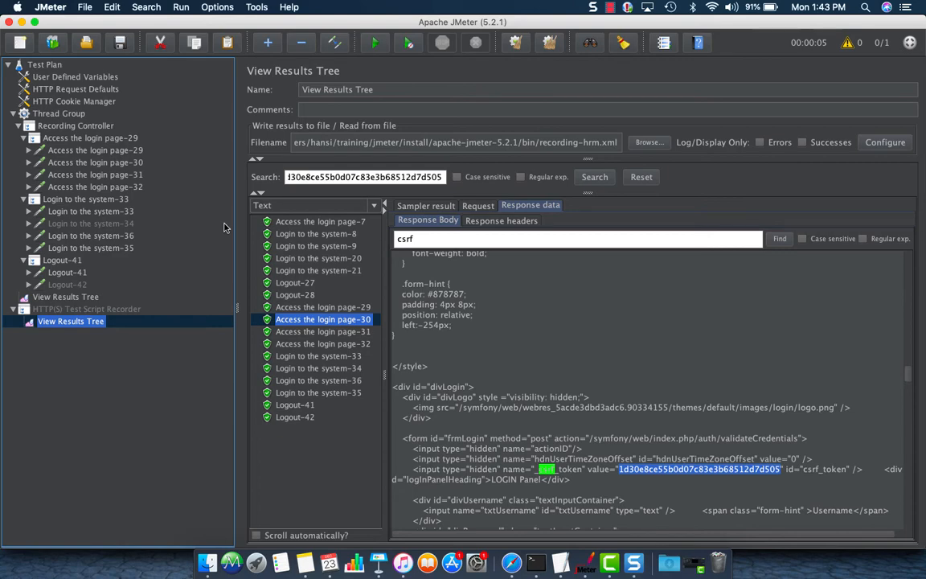
# Add a Boundary Extractor post-processor under the Access the login page-30 request
pyautogui.click(90, 164)
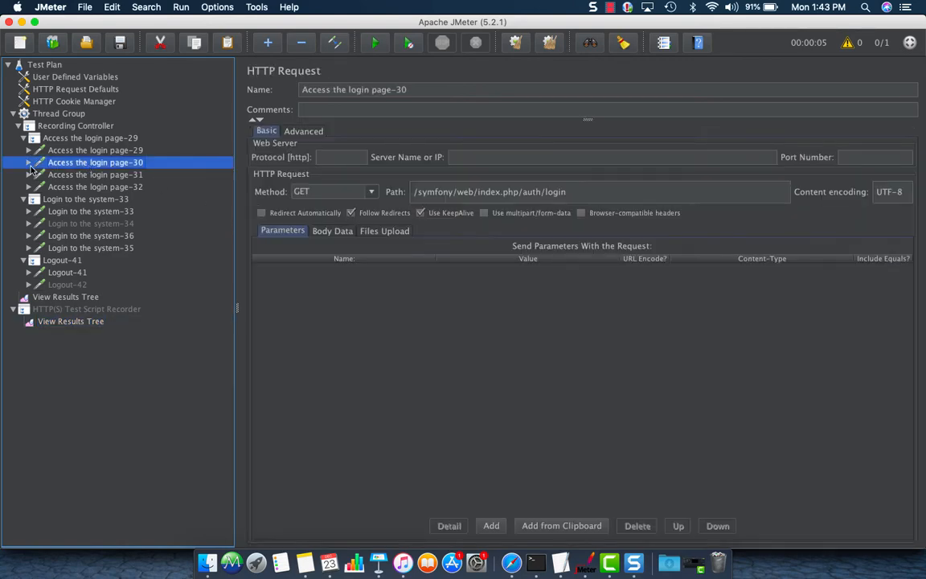
pyautogui.click(29, 162)
pyautogui.rightClick(77, 164)
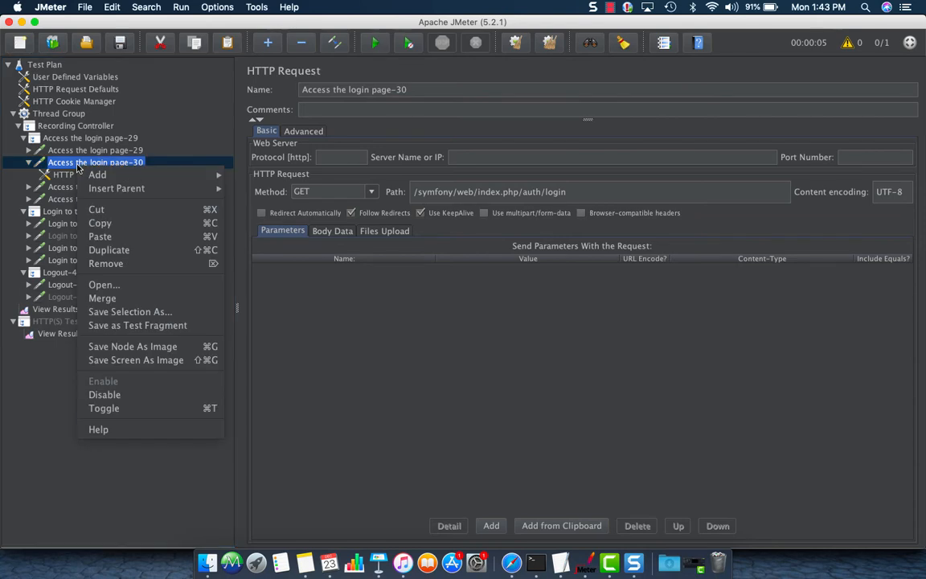
pyautogui.moveTo(100, 176)
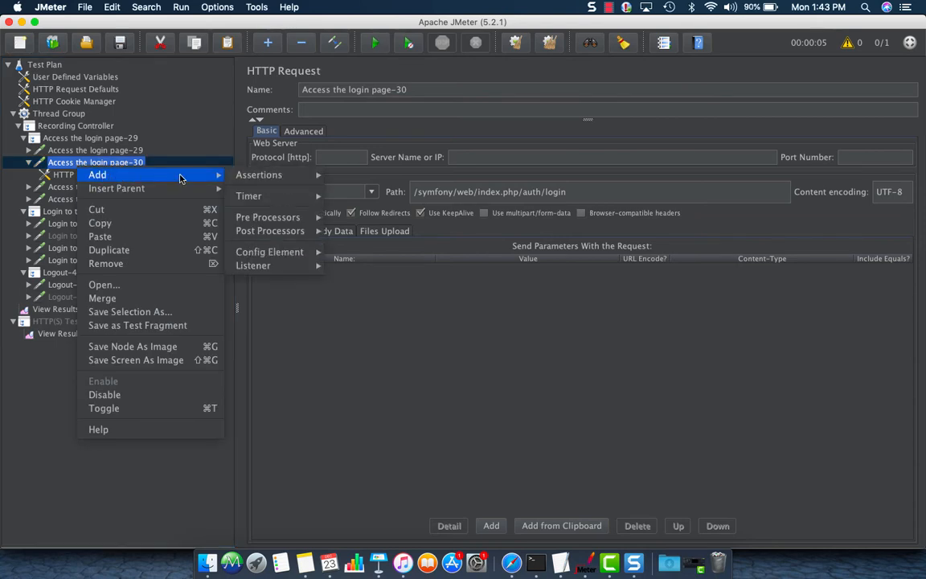
pyautogui.moveTo(272, 234)
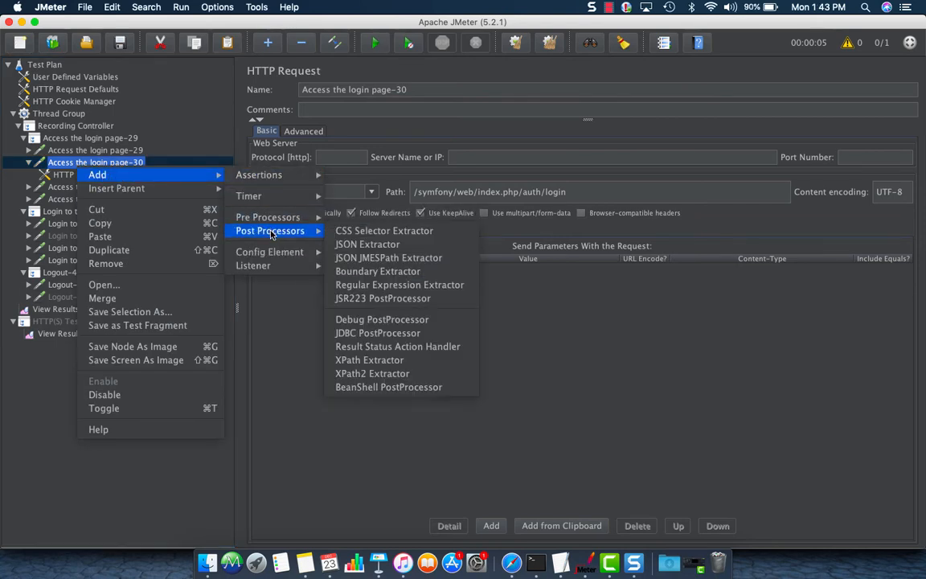
pyautogui.click(399, 273)
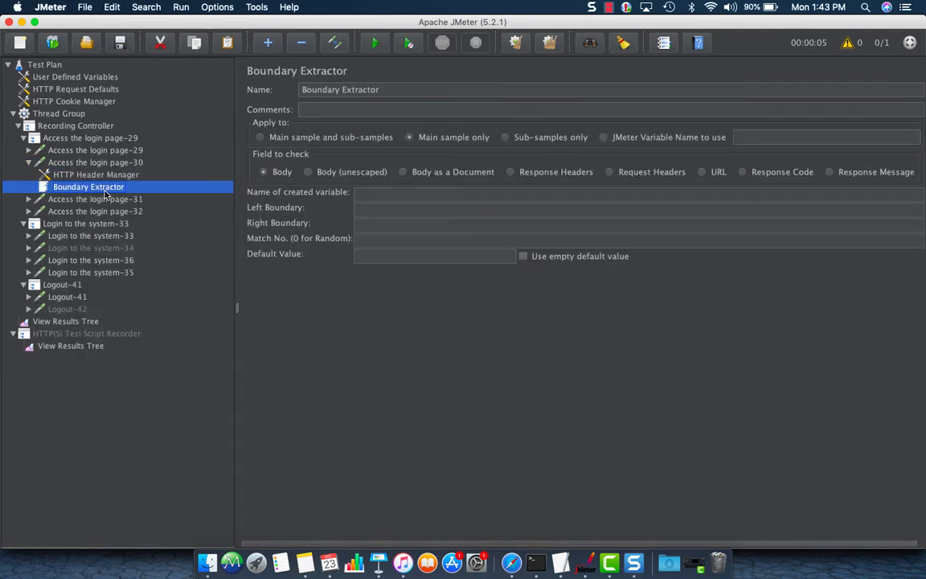
# Name the Boundary Extractor's created variable CSRF_TOCKEN and set its default value to CSRF_TOCKEN_NOT_FOUND
pyautogui.click(372, 214)
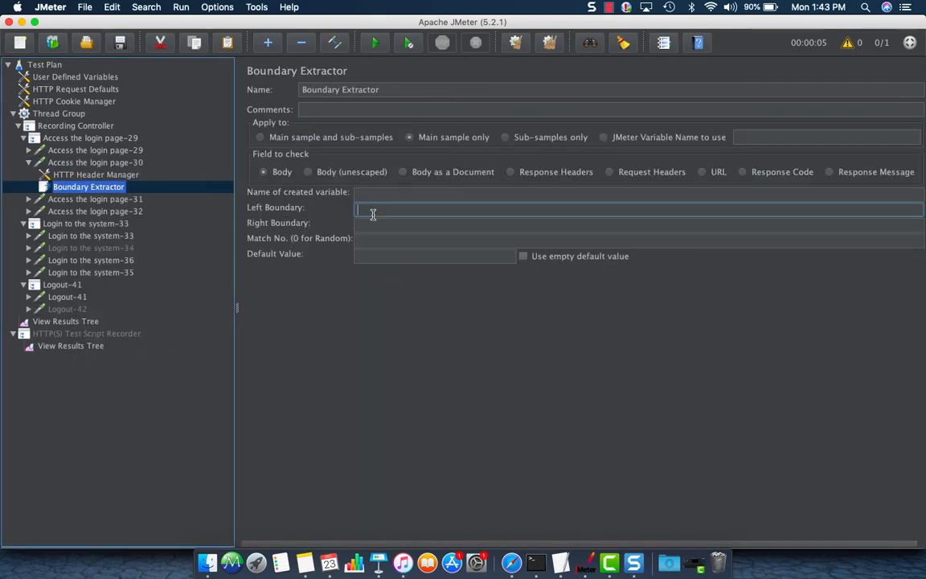
pyautogui.click(369, 228)
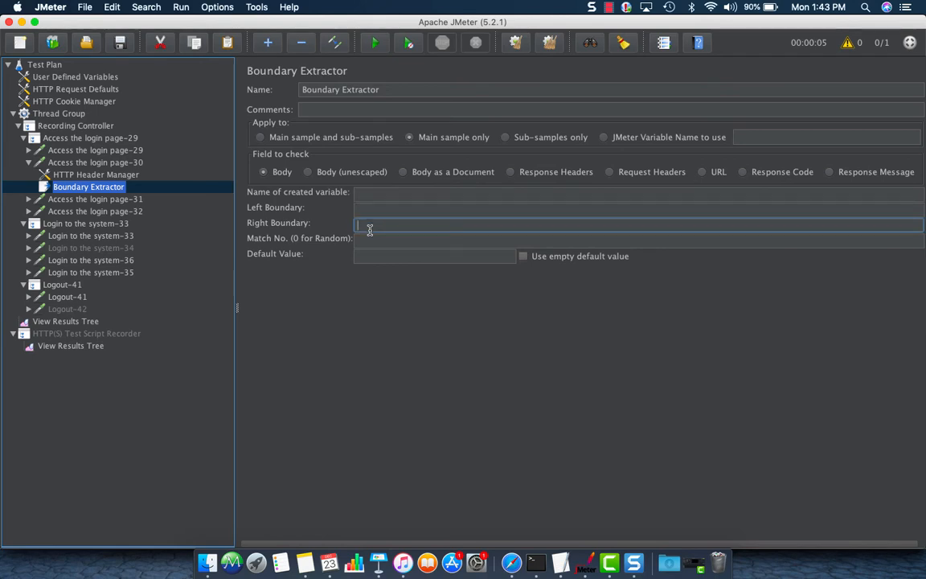
pyautogui.click(375, 193)
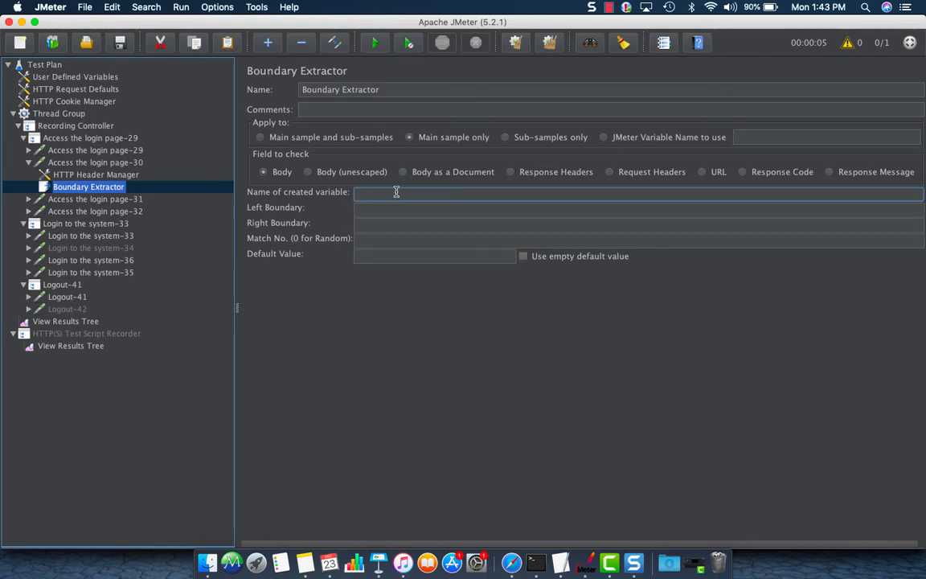
pyautogui.write('CSRF_TOCKEN')
pyautogui.click(416, 254)
pyautogui.write('CSRF_TOCKEN')
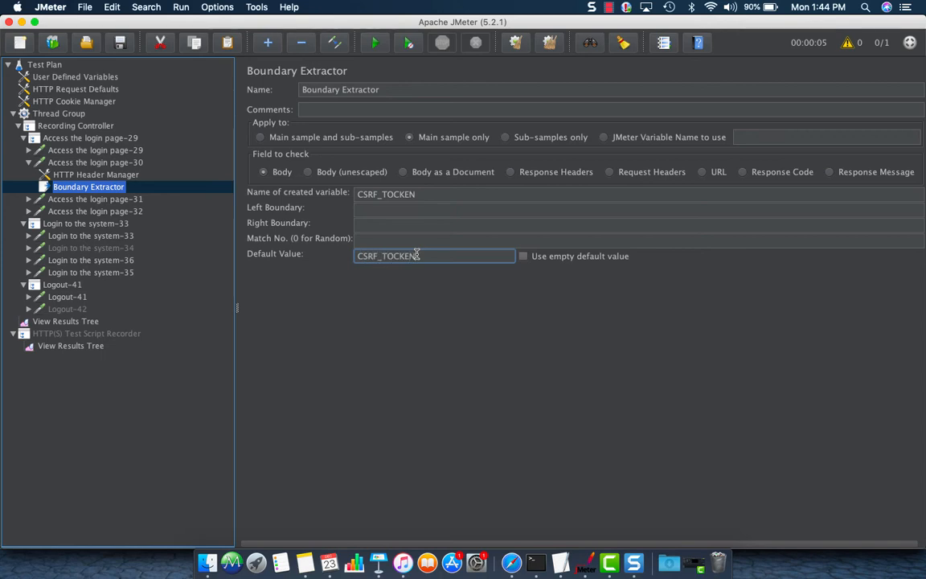
pyautogui.write('_NOT_FOUND')
pyautogui.moveTo(490, 255); pyautogui.dragTo(348, 256)
pyautogui.click(407, 208)
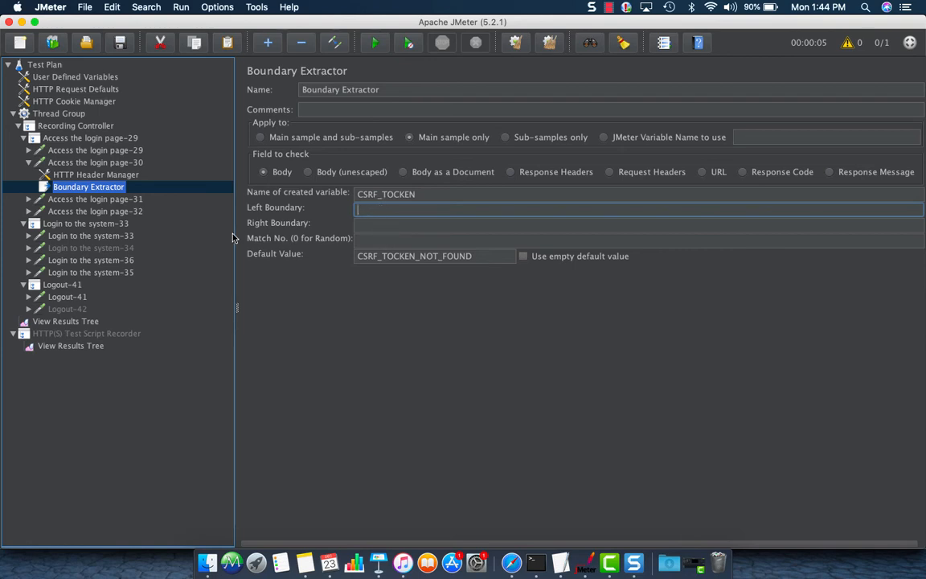
# Copy the text name="_csrf_token" value=" preceding the token in the recorded Access the login page-30 response body
pyautogui.click(66, 349)
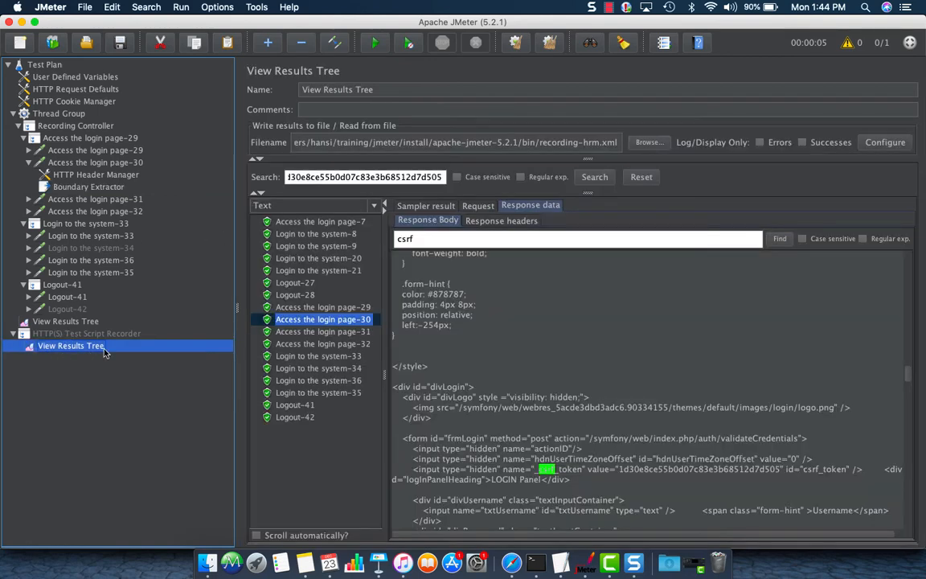
pyautogui.click(317, 319)
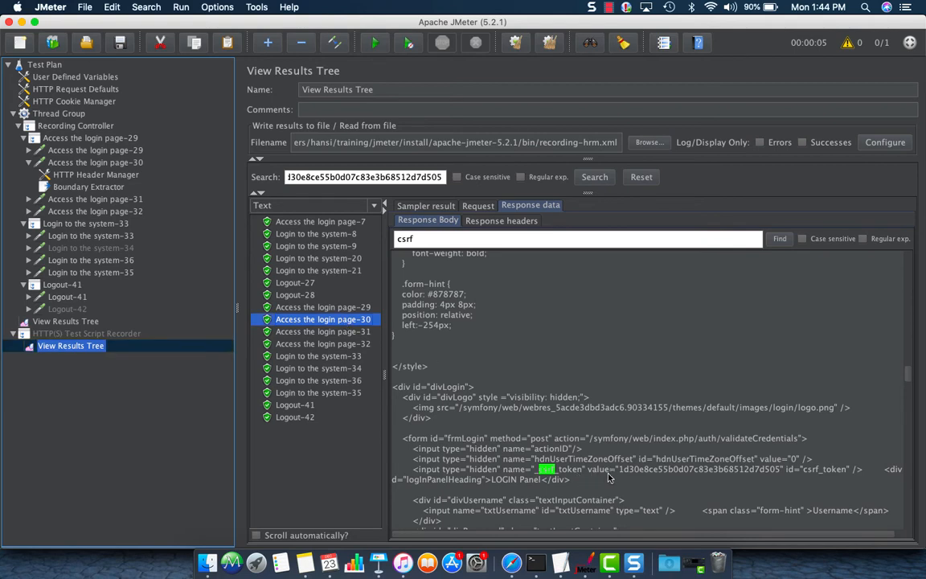
pyautogui.moveTo(618, 472); pyautogui.dragTo(588, 472)
pyautogui.moveTo(504, 470); pyautogui.dragTo(619, 475)
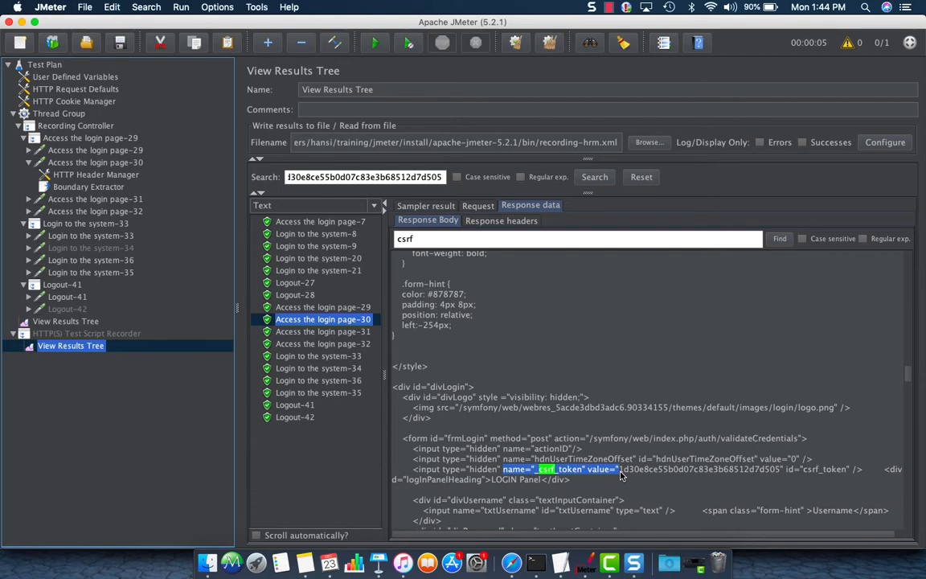
pyautogui.click(620, 475)
pyautogui.moveTo(620, 473); pyautogui.dragTo(420, 472)
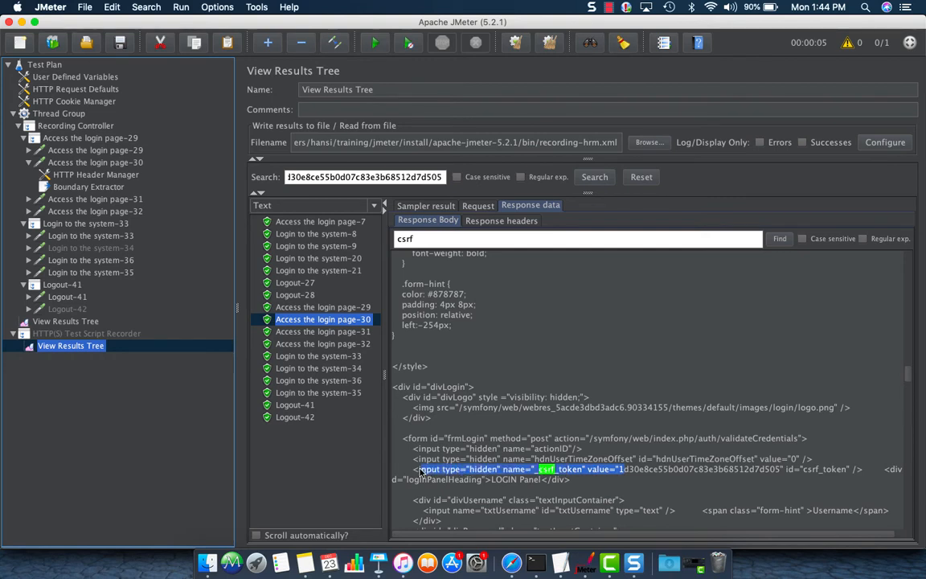
pyautogui.click(617, 472)
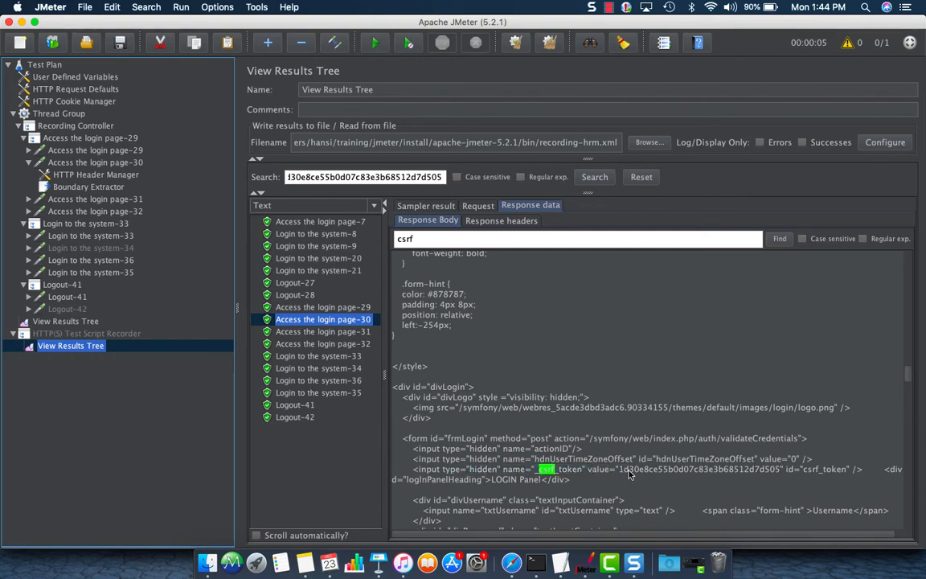
pyautogui.moveTo(617, 472); pyautogui.dragTo(505, 476)
pyautogui.press('super+c')
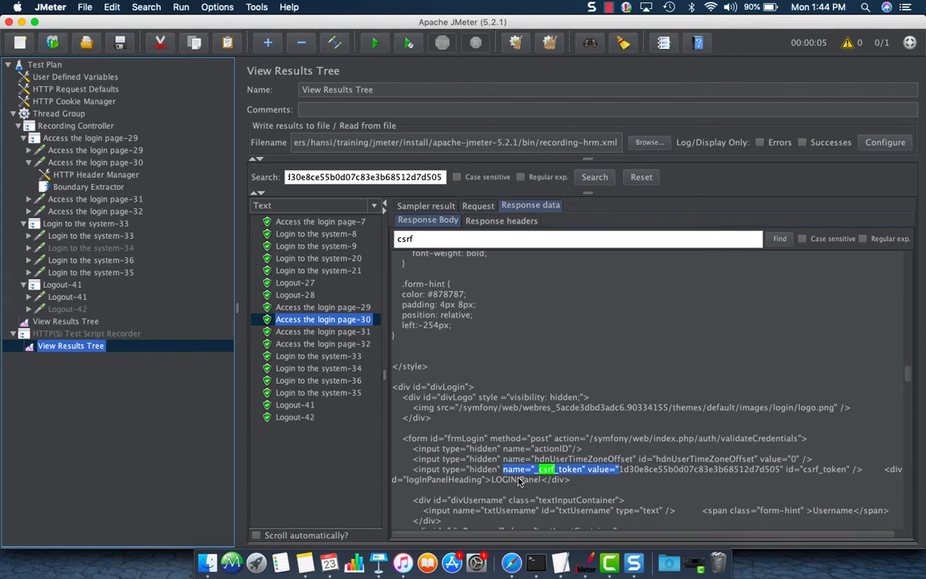
# Test left boundary name="_csrf_token" value=" and right boundary " in the Boundary Extractor Tester, comparing matches with the Login to the system-33 token parameter
pyautogui.click(342, 205)
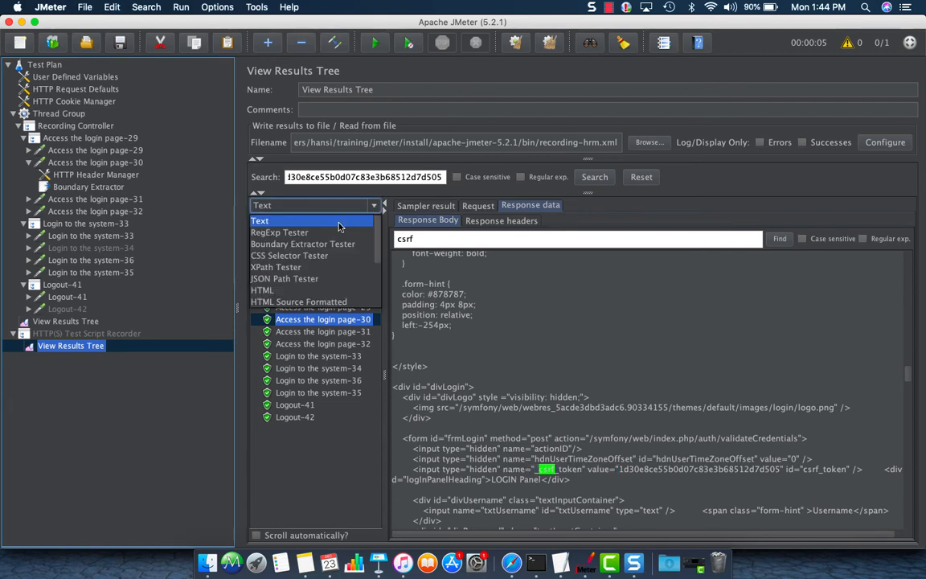
pyautogui.click(281, 246)
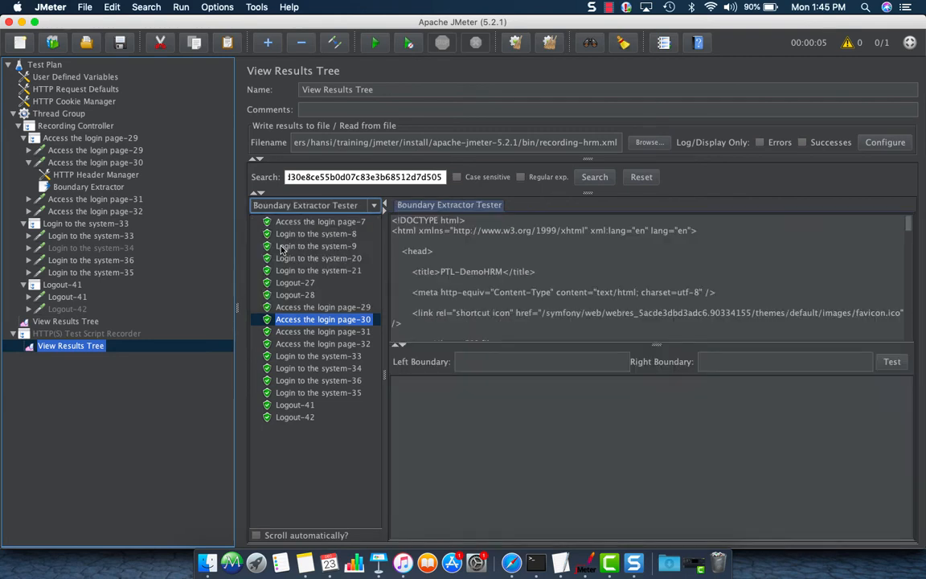
pyautogui.click(474, 364)
pyautogui.press('super+v')
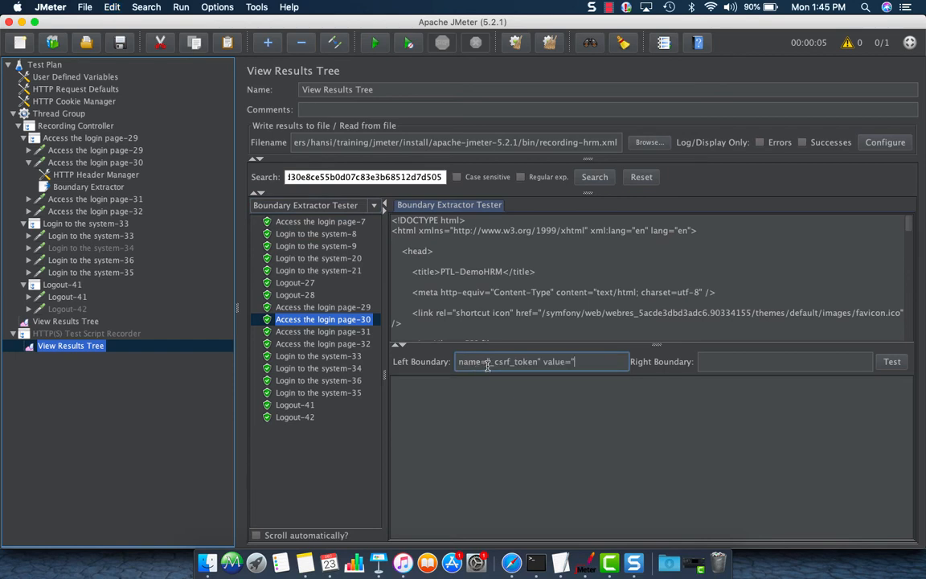
pyautogui.click(761, 361)
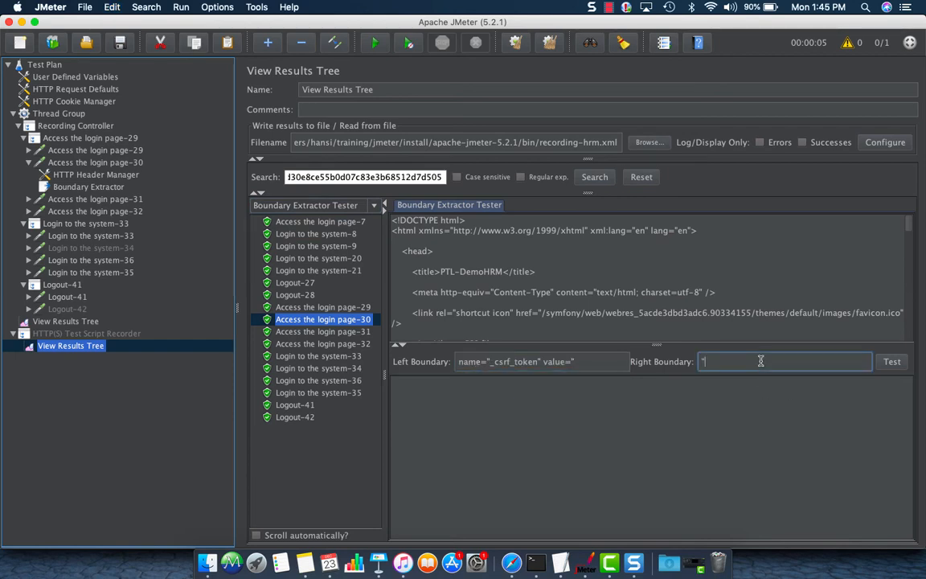
pyautogui.write('"')
pyautogui.click(894, 362)
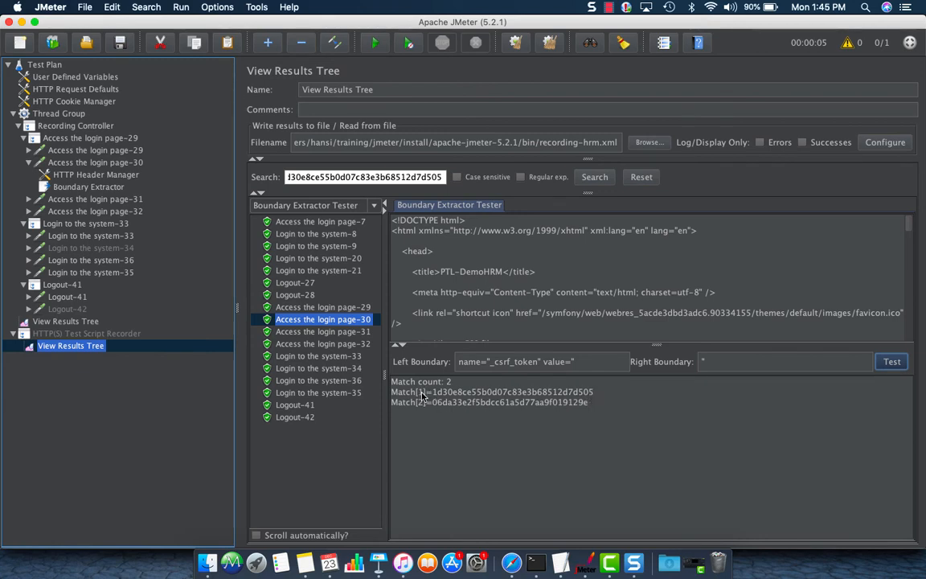
pyautogui.click(113, 235)
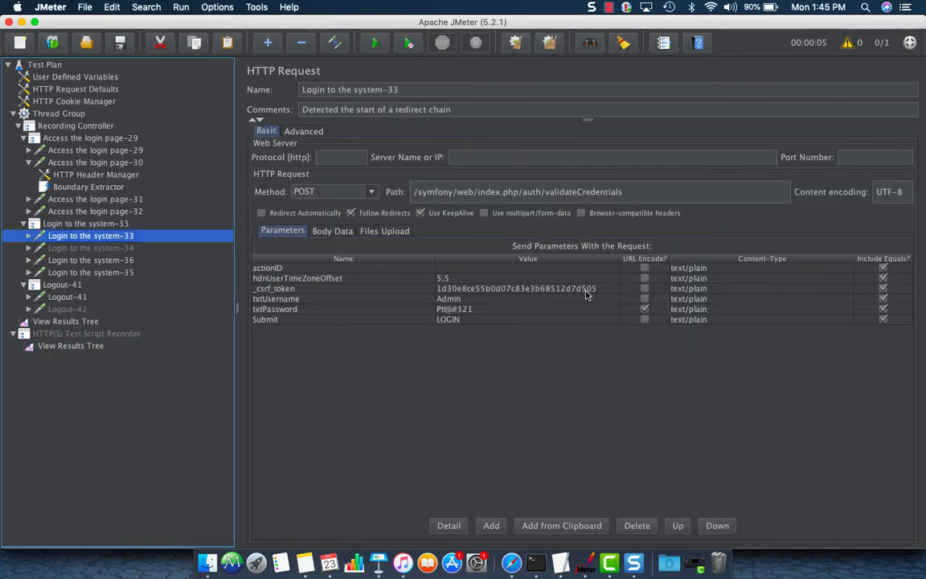
# Set the Boundary Extractor's left boundary to the tested name="_csrf_token" value=", its right boundary to " and its match number to 1
pyautogui.click(78, 346)
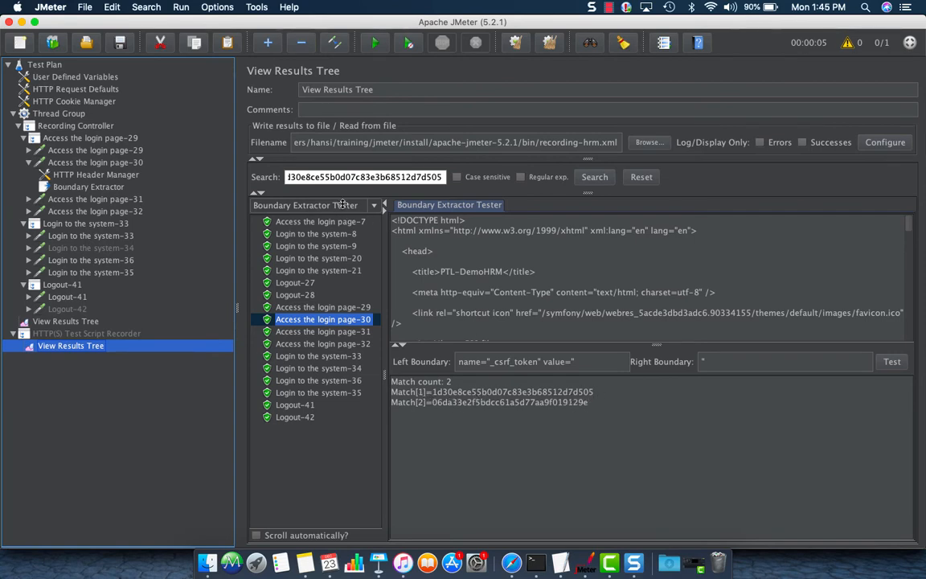
pyautogui.moveTo(579, 362); pyautogui.dragTo(441, 360)
pyautogui.press('super+c')
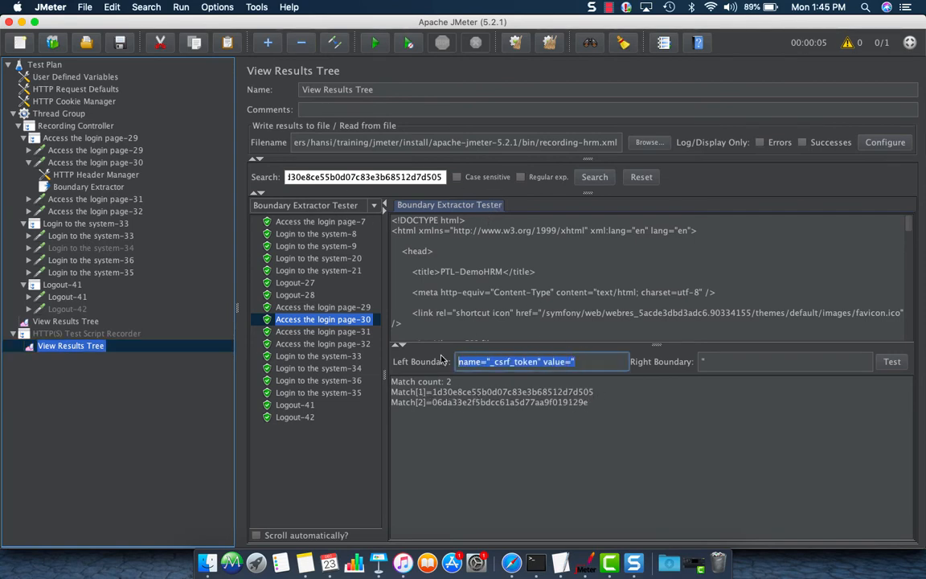
pyautogui.click(113, 186)
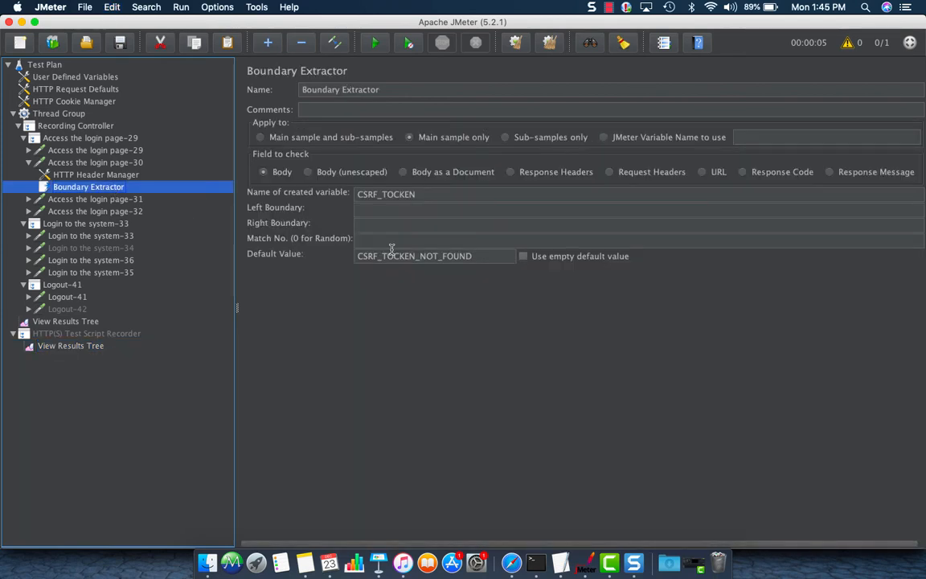
pyautogui.click(389, 209)
pyautogui.press('super+v')
pyautogui.click(394, 226)
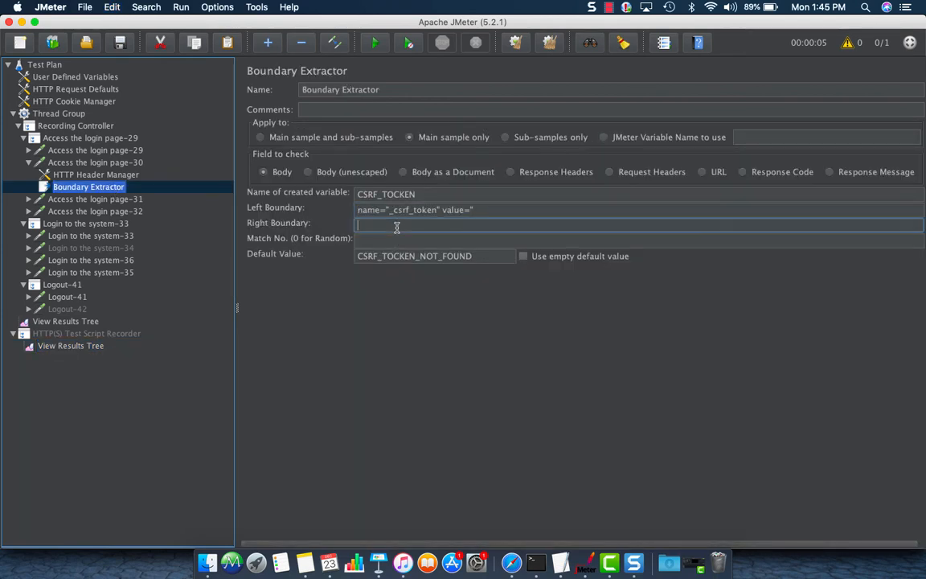
pyautogui.write('"')
pyautogui.click(384, 241)
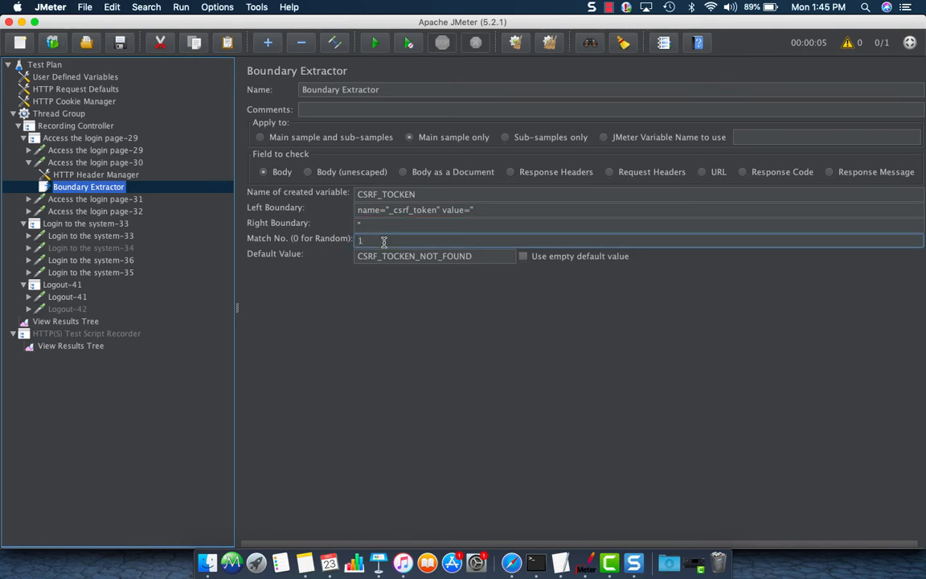
# Rename the extractor to "Boundary Extractor : CSRF_TOCKEN", reusing its variable name
pyautogui.doubleClick(423, 194)
pyautogui.press('super+c')
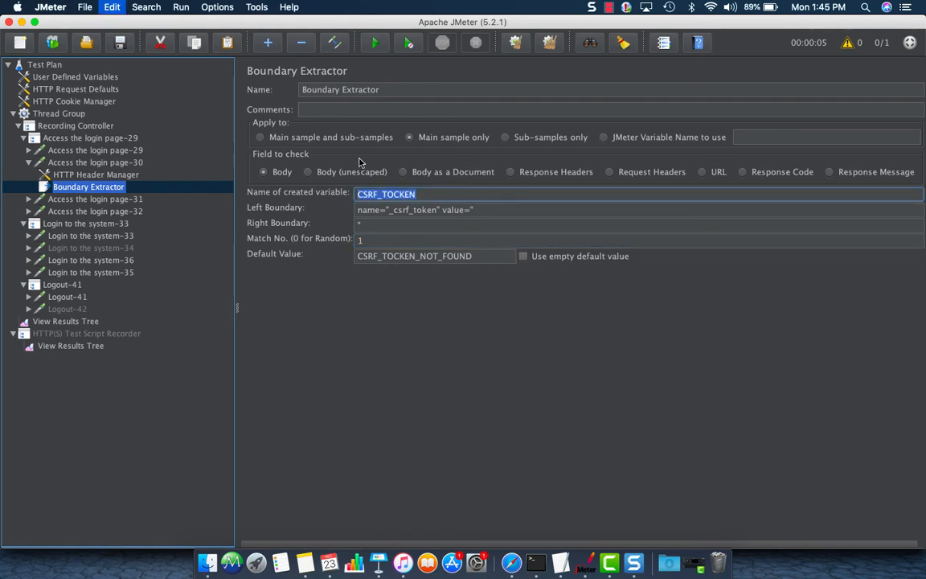
pyautogui.click(405, 90)
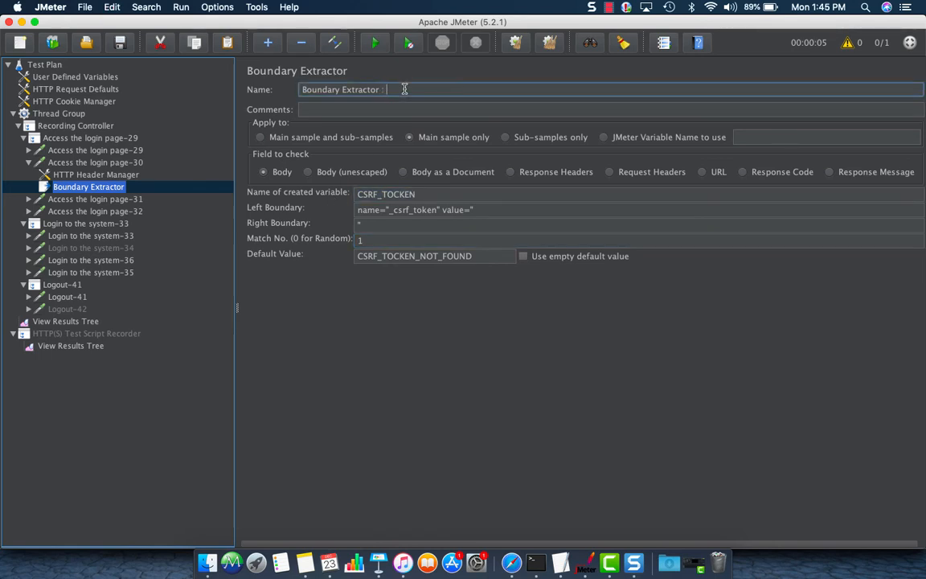
pyautogui.write(':')
pyautogui.press('super+v')
pyautogui.click(122, 198)
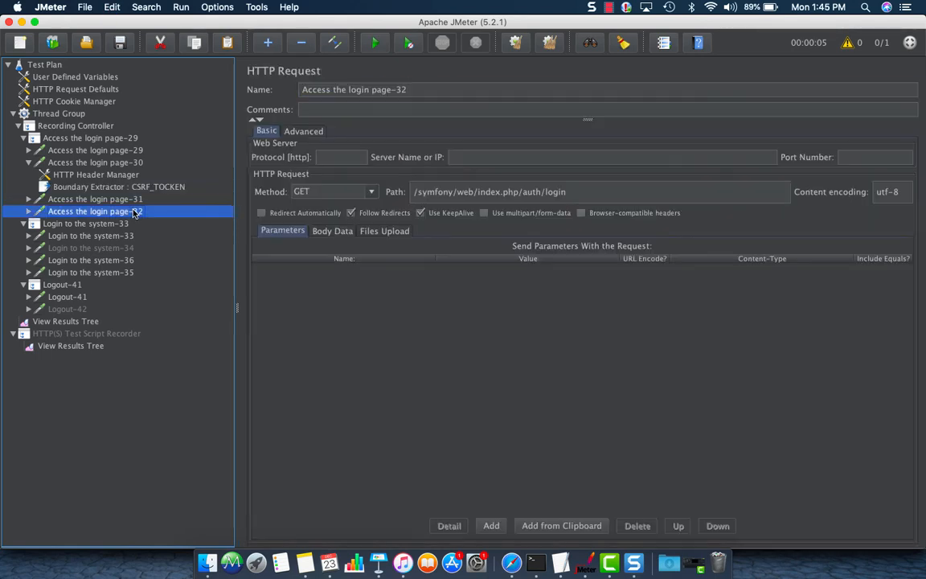
# Set the _csrf_token parameter of the Login to the system-33 request to ${CSRF_TOCKEN}, matching the Boundary Extractor's variable name
pyautogui.click(157, 187)
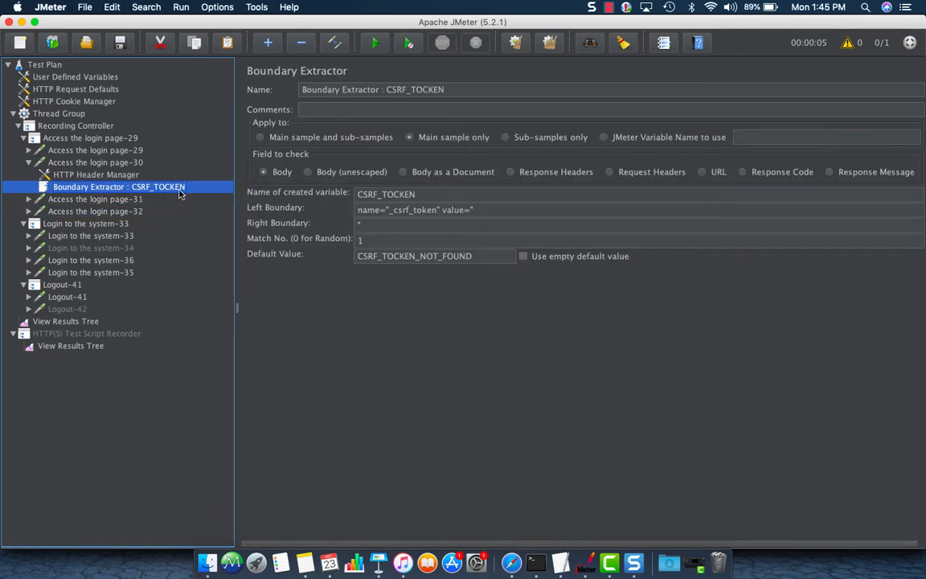
pyautogui.doubleClick(442, 90)
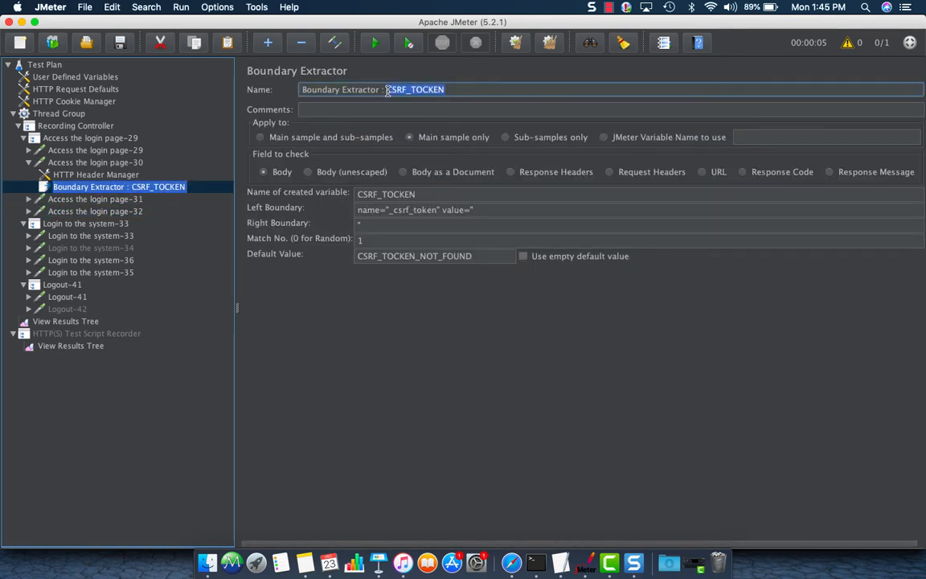
pyautogui.click(90, 236)
pyautogui.click(454, 288)
pyautogui.doubleClick(502, 287)
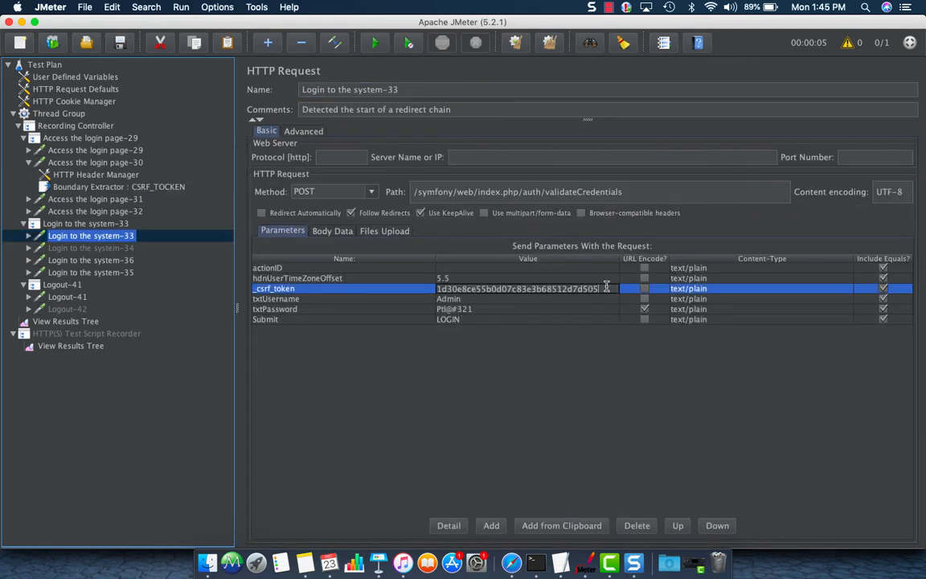
pyautogui.doubleClick(547, 287)
pyautogui.press('BackSpace')
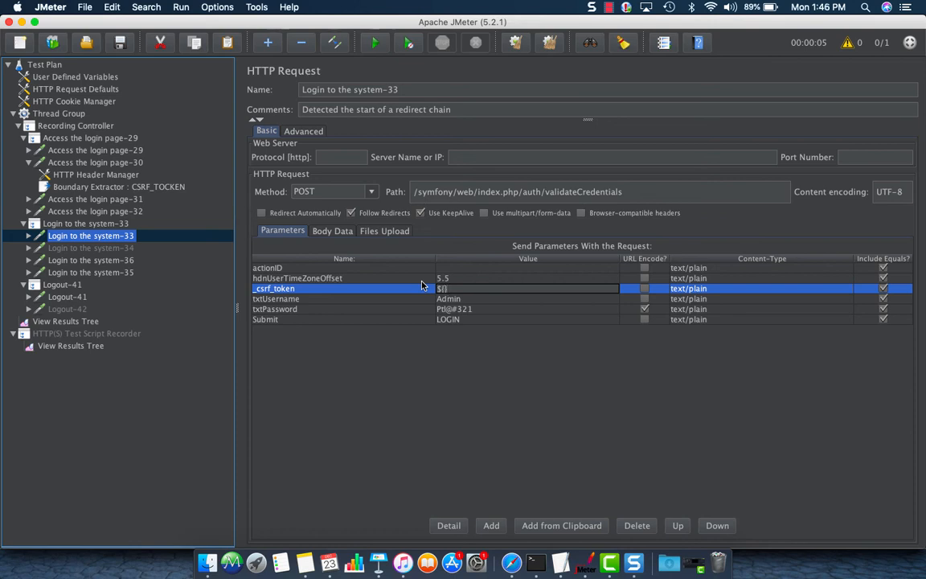
pyautogui.write('${CSRF_TOCKEN}')
pyautogui.click(496, 311)
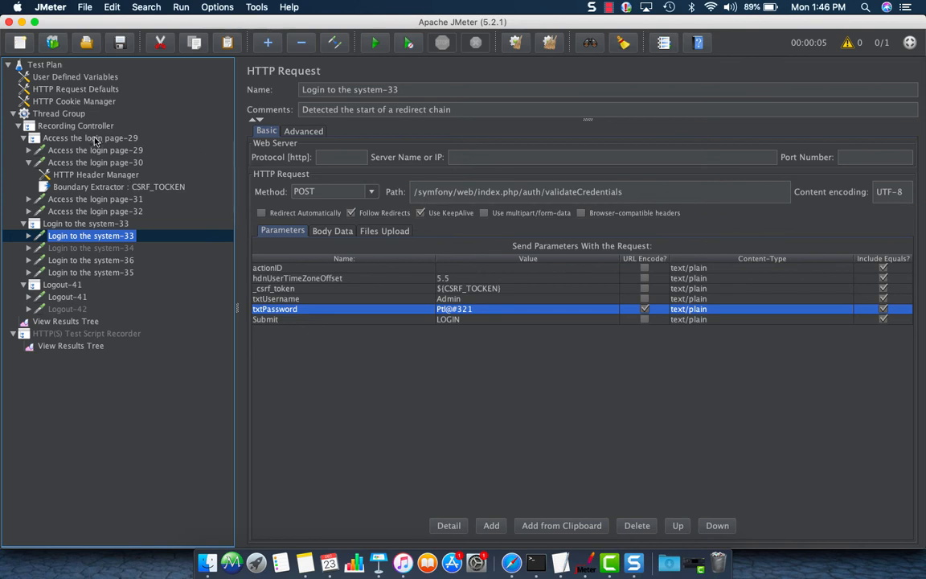
# Run the Thread Group without saving the test plan first
pyautogui.rightClick(69, 114)
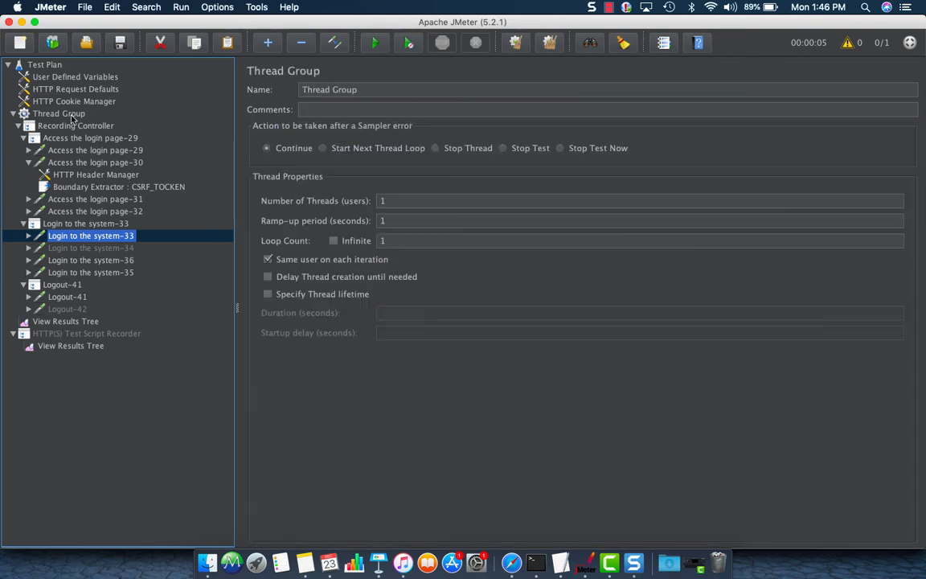
pyautogui.click(100, 188)
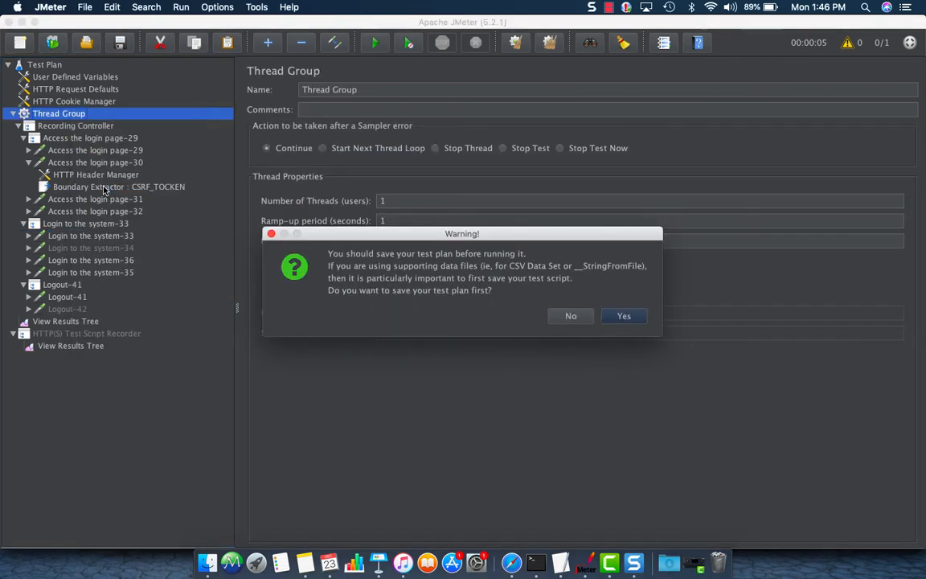
pyautogui.click(565, 316)
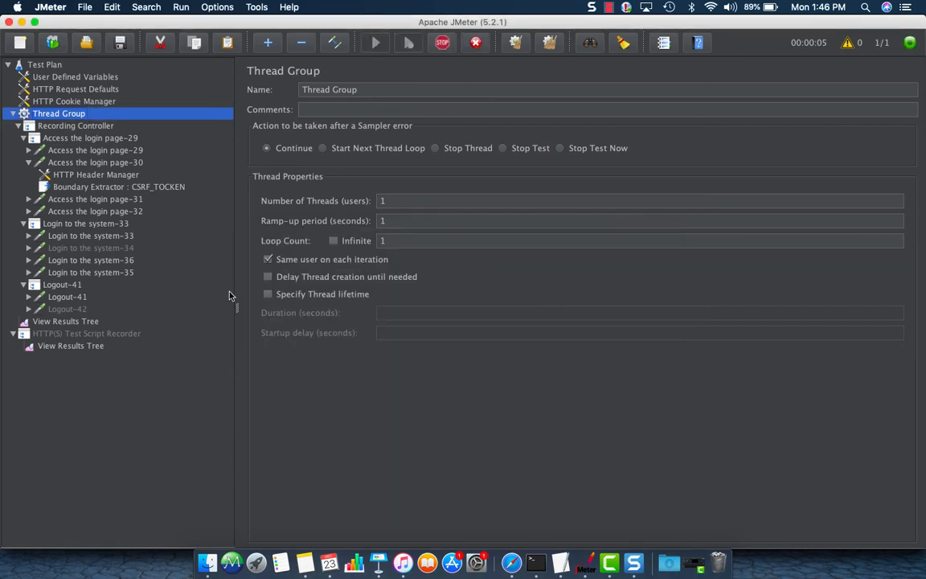
# View the response body of the second Access the login page-31 sub-sample in the Thread Group's results, rendered as HTML
pyautogui.click(81, 320)
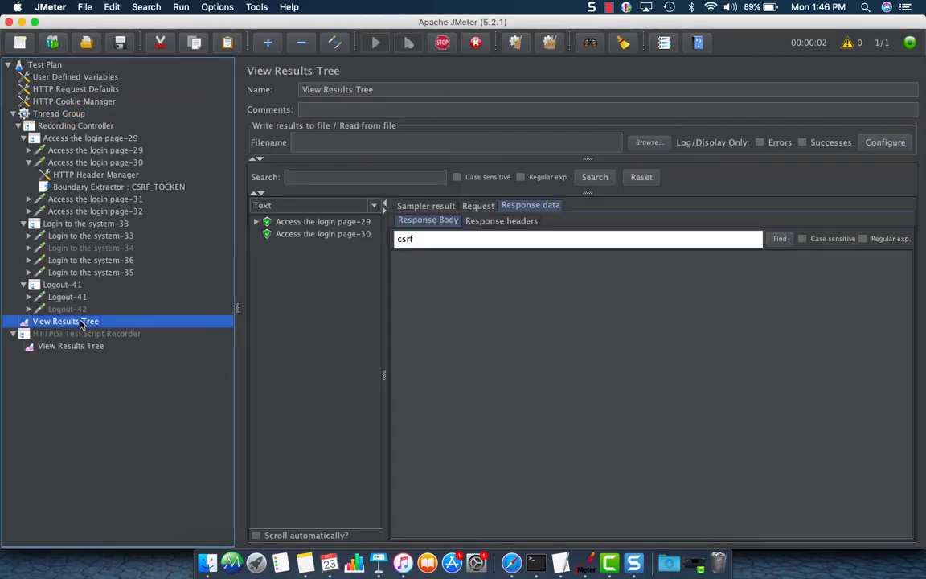
pyautogui.click(257, 247)
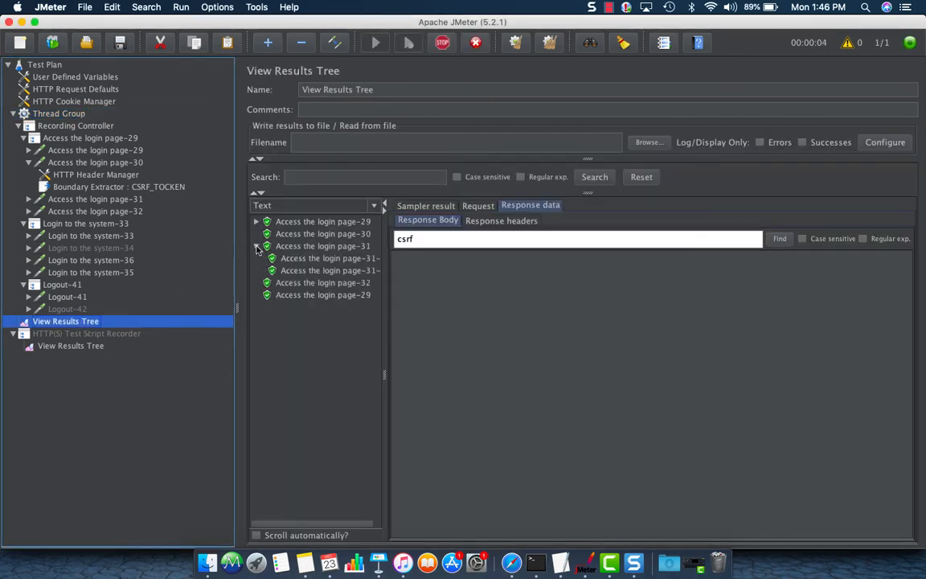
pyautogui.click(286, 258)
pyautogui.click(285, 270)
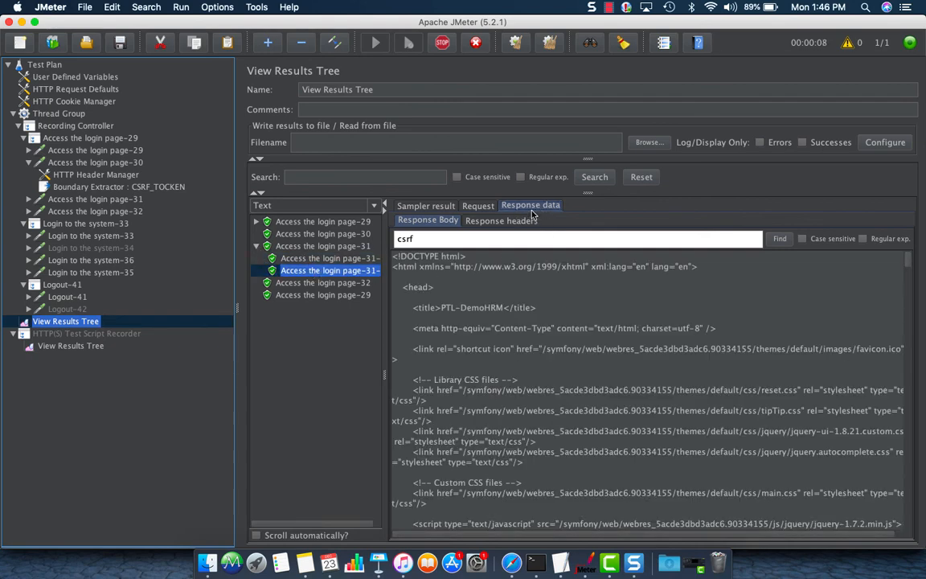
pyautogui.click(373, 207)
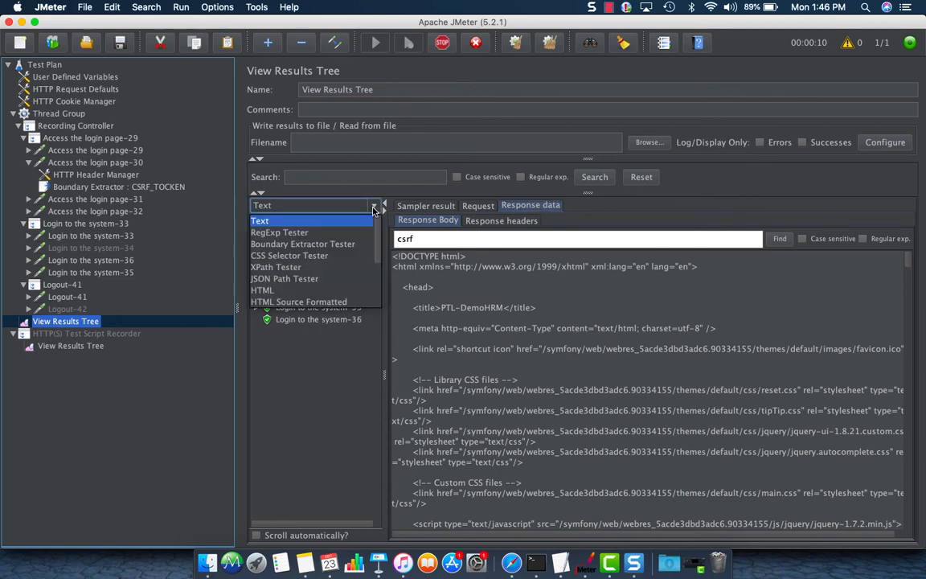
pyautogui.click(306, 292)
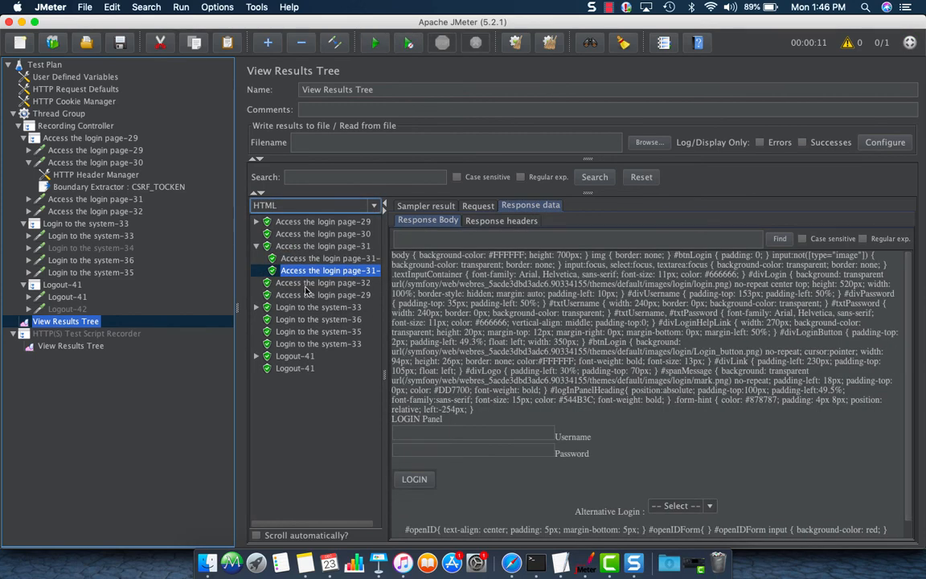
pyautogui.click(305, 271)
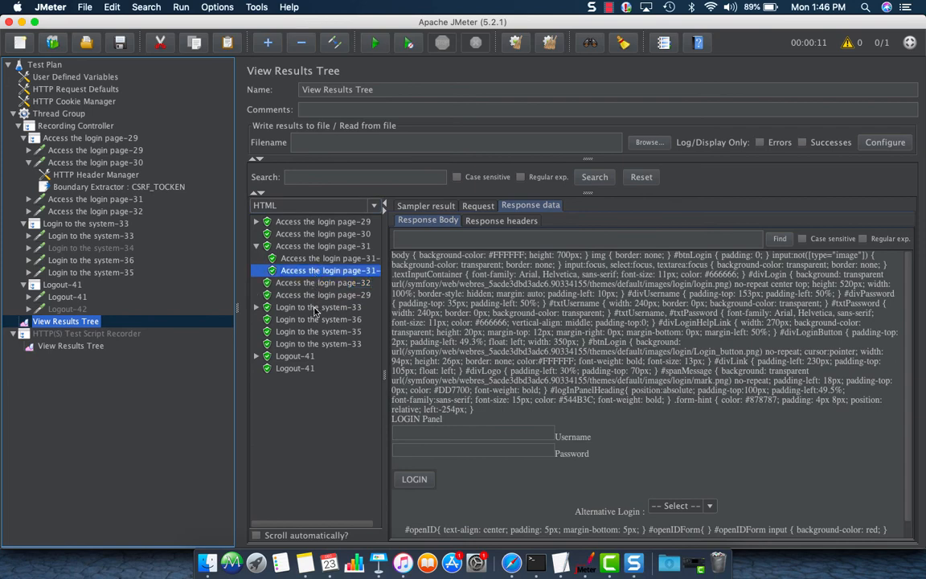
# Examine the HTML response of Login to the system-33-1 and recheck the parameters of the Login to the system-33 request
pyautogui.click(256, 308)
pyautogui.click(309, 319)
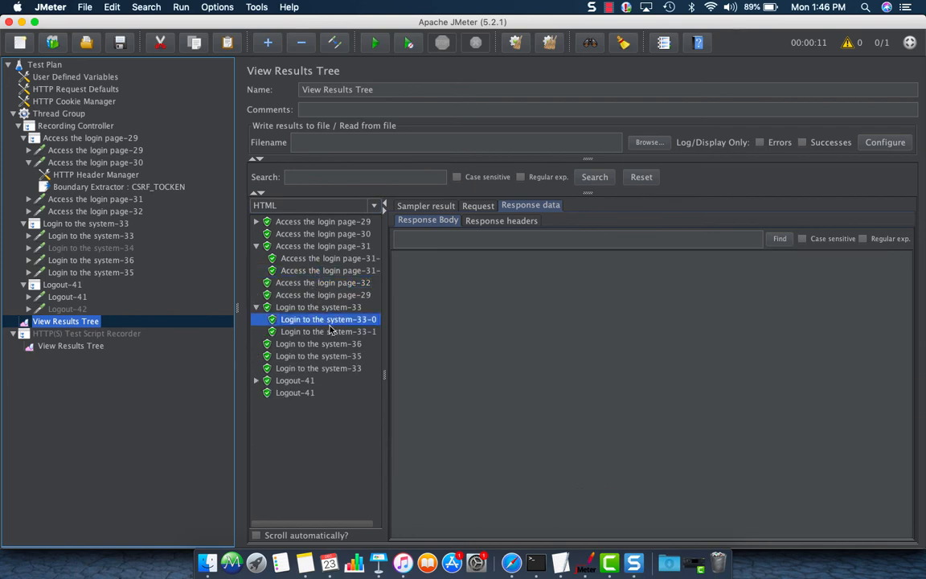
pyautogui.click(330, 330)
pyautogui.scroll(-3, 554, 374)
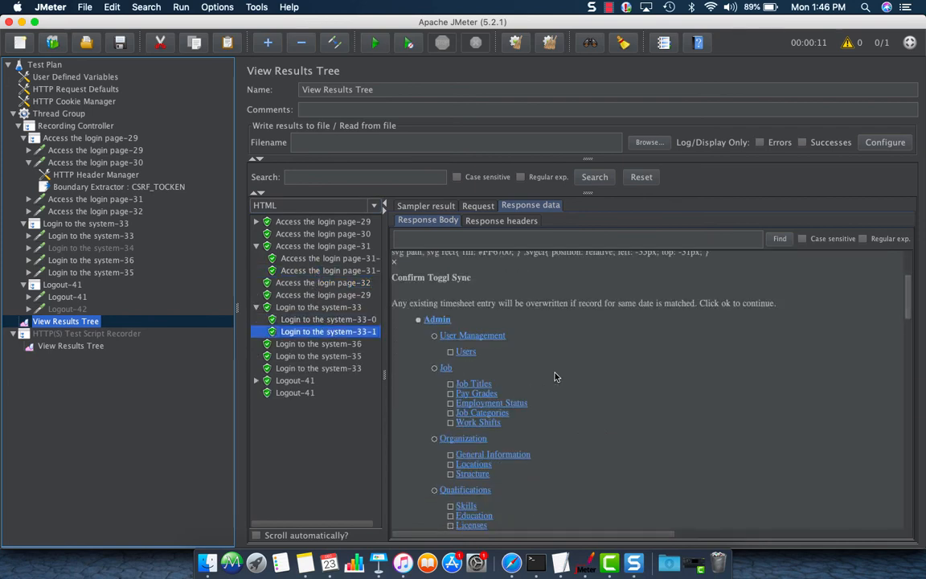
pyautogui.click(115, 235)
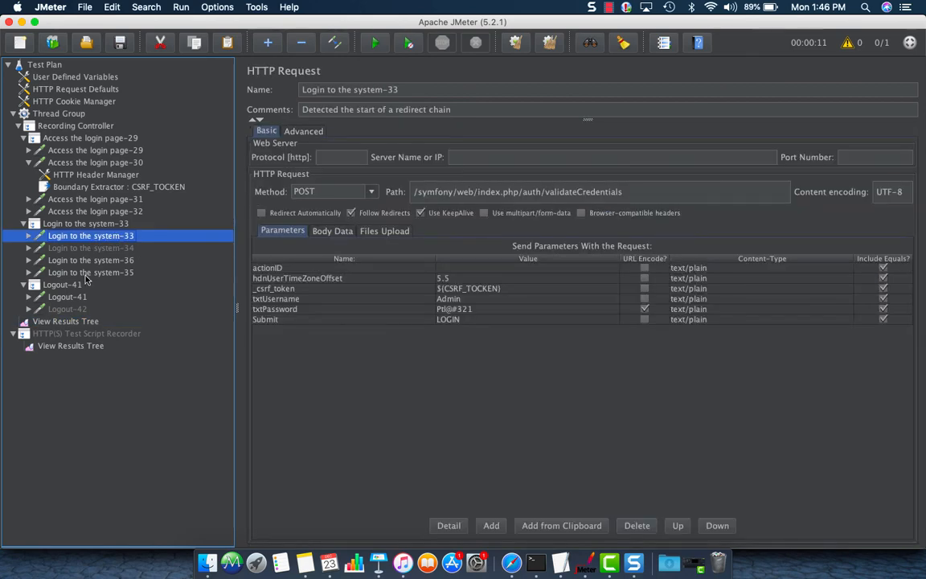
pyautogui.click(76, 321)
pyautogui.scroll(-15, 614, 438)
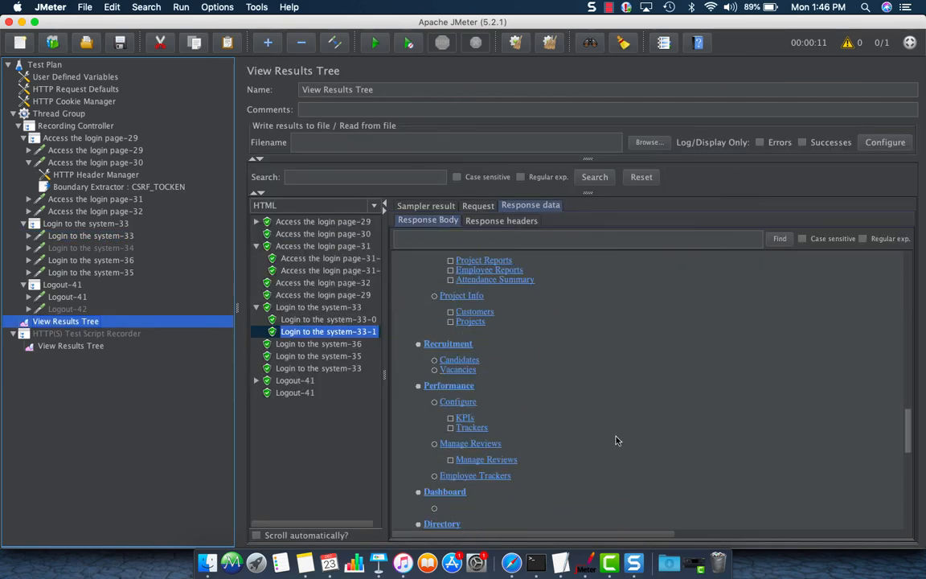
pyautogui.scroll(3, 617, 441)
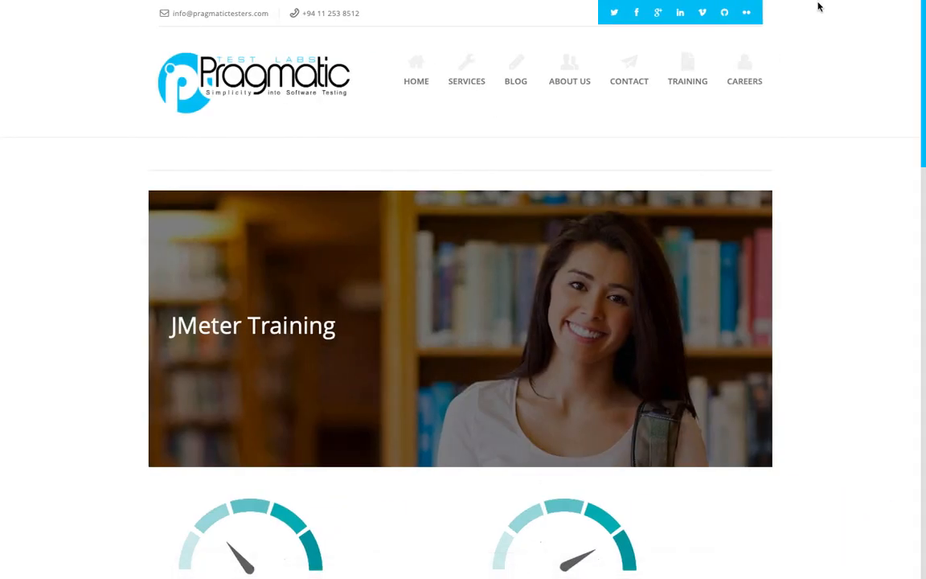
# Switch to the Apache JMeter website in Safari and open section 18.8 Post-Processors of its Component Reference
pyautogui.moveTo(769, 3)
pyautogui.click(786, 64)
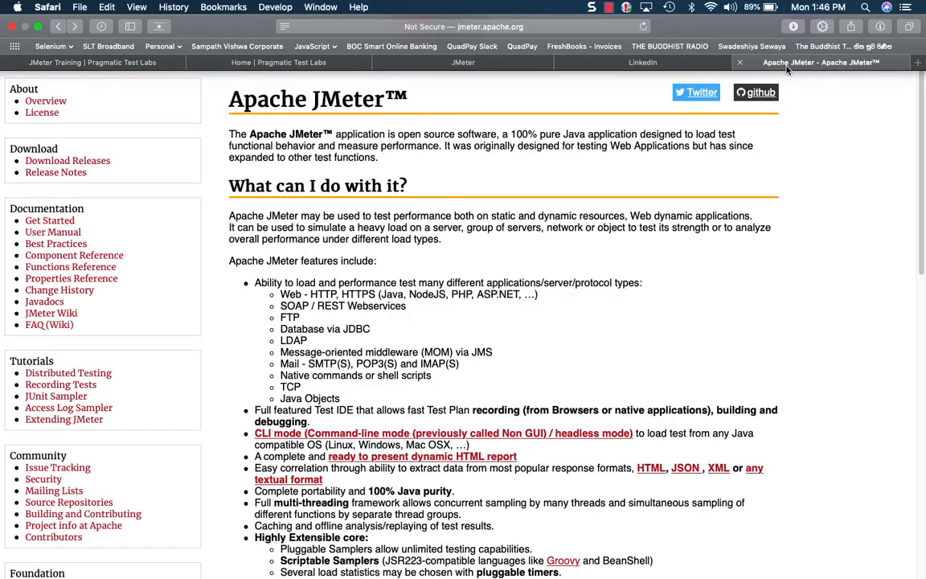
pyautogui.click(56, 254)
pyautogui.scroll(-3, 631, 380)
pyautogui.scroll(-20, 631, 380)
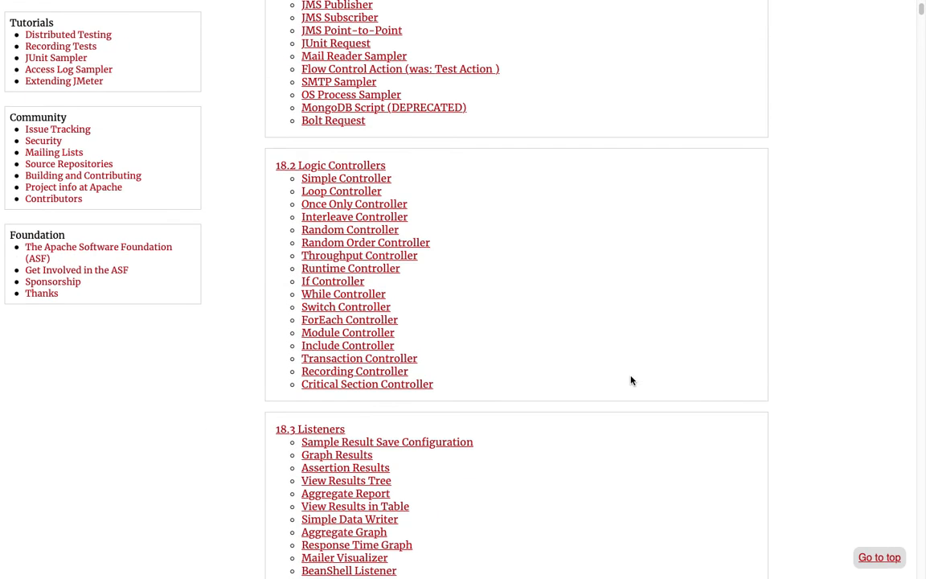
pyautogui.scroll(-15, 632, 380)
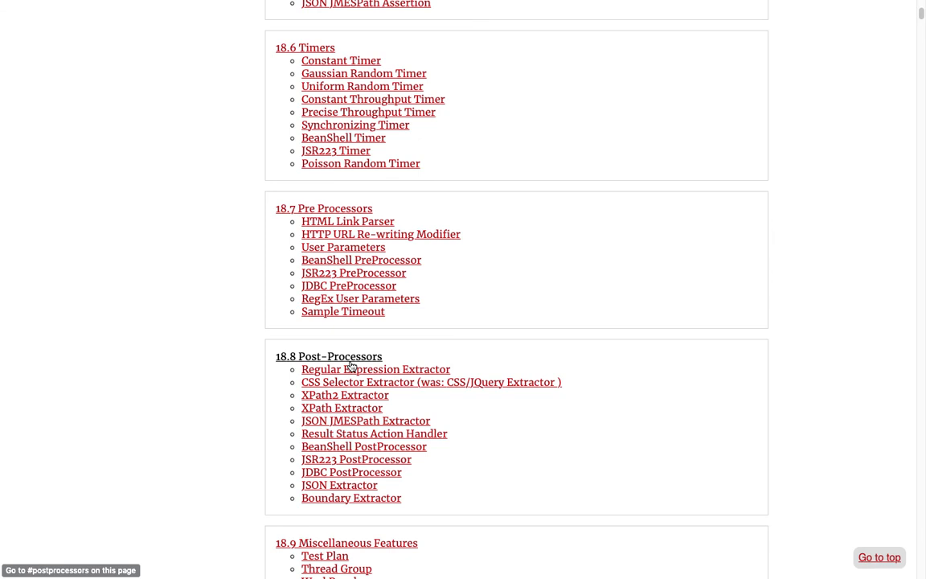
pyautogui.click(350, 363)
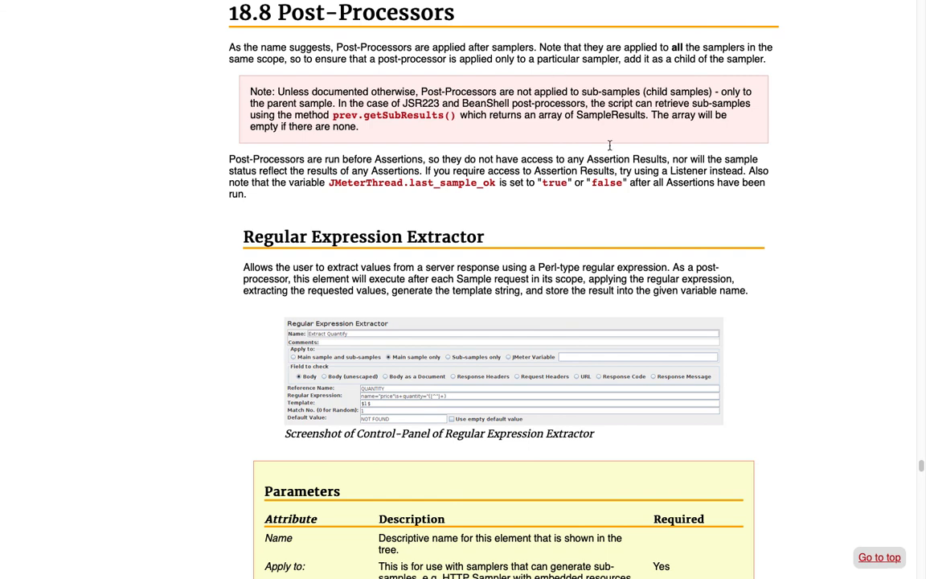
# Examine the Regular Expression Extractor's documented parameters, including the Apply to and Field to check options
pyautogui.scroll(-3, 697, 285)
pyautogui.scroll(1, 697, 285)
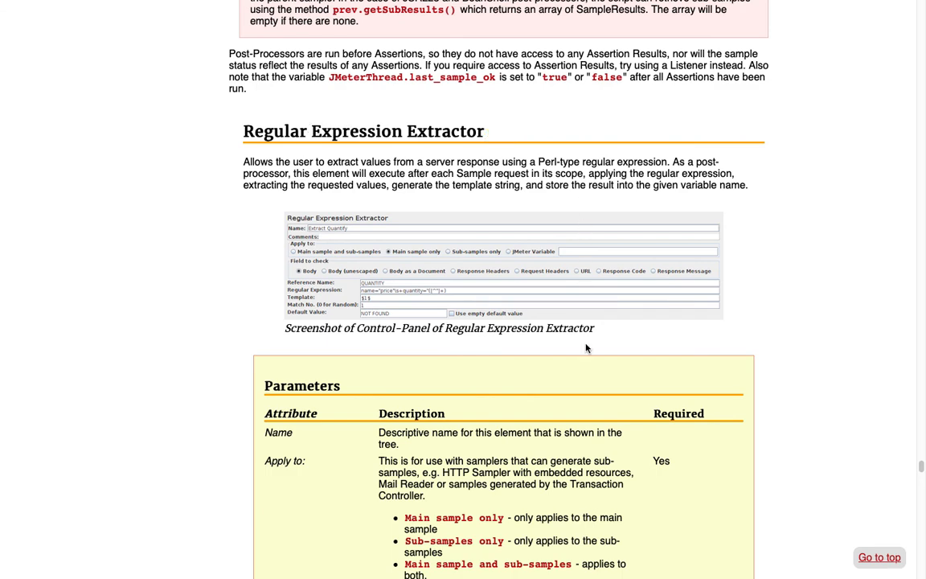
pyautogui.scroll(-2, 586, 348)
pyautogui.scroll(-5, 586, 344)
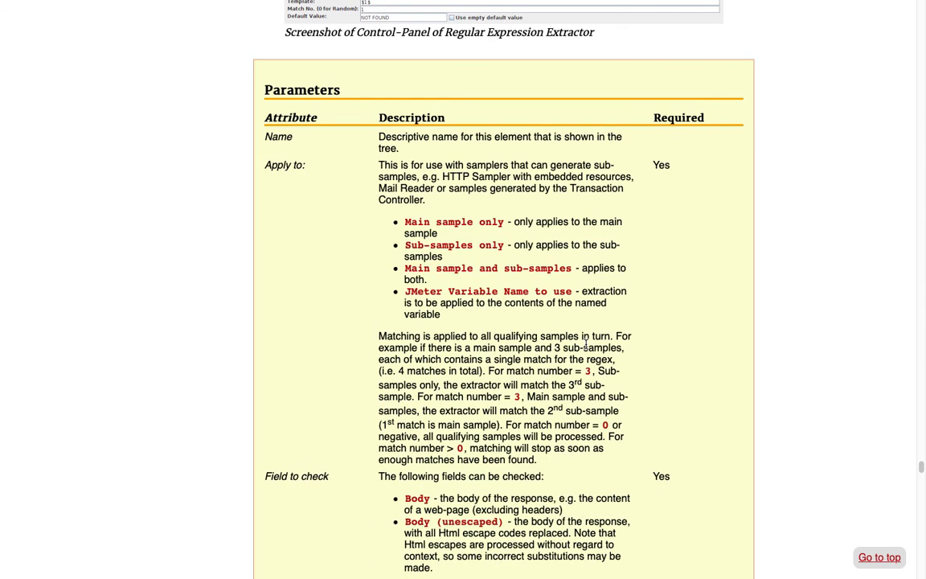
pyautogui.scroll(-2, 587, 345)
pyautogui.scroll(-4, 587, 346)
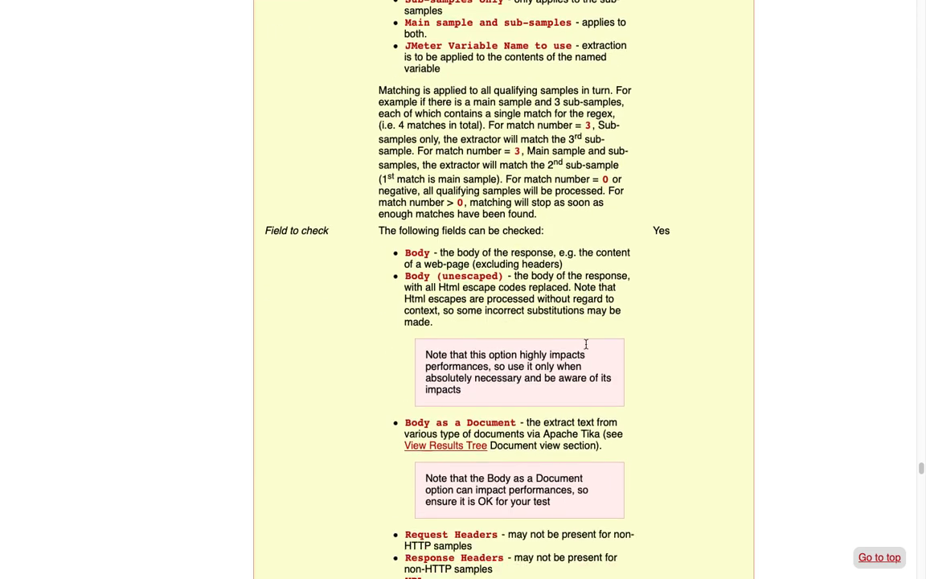
pyautogui.scroll(-1, 586, 347)
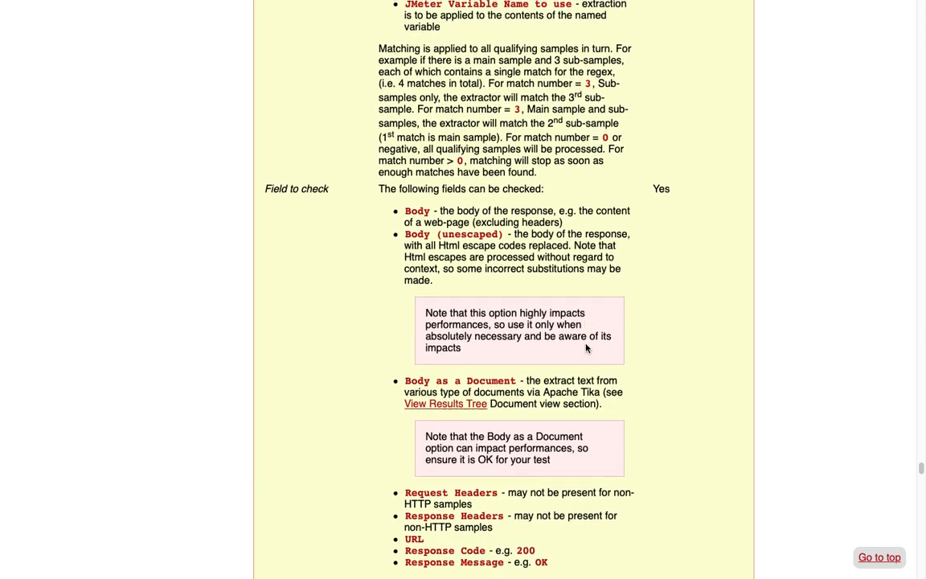
pyautogui.scroll(3, 587, 348)
# Return to the component list and open the Boundary Extractor documentation under Post-Processors
pyautogui.moveTo(150, 2)
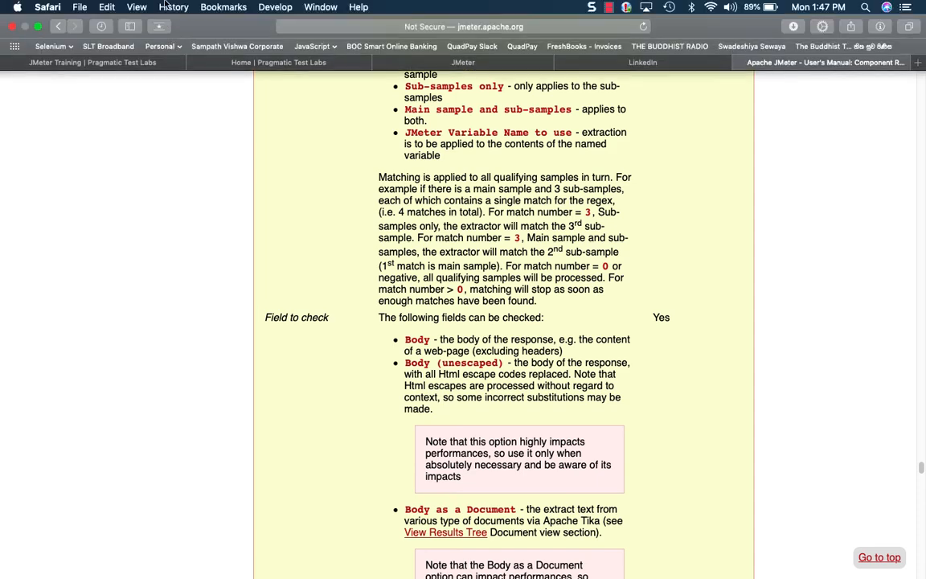
pyautogui.click(60, 26)
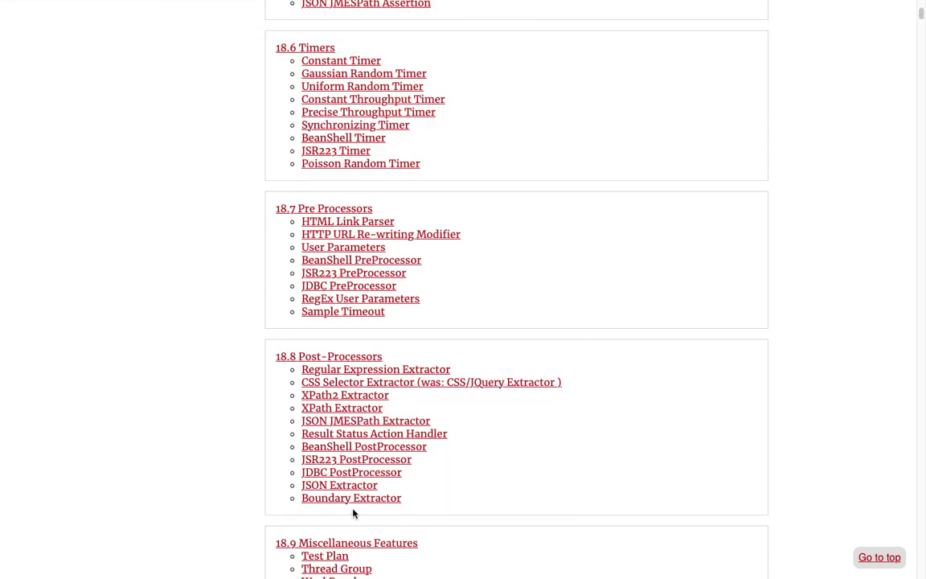
pyautogui.click(354, 500)
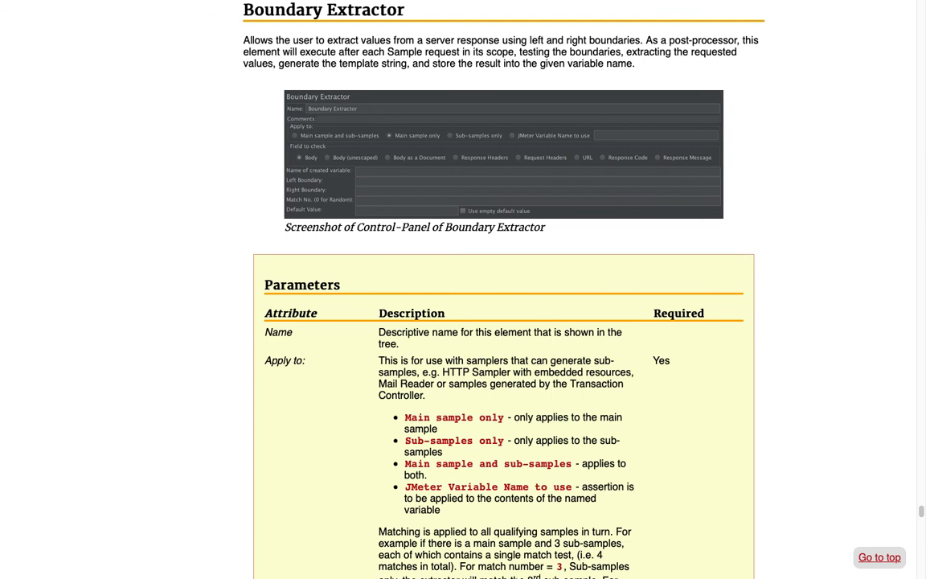
pyautogui.moveTo(595, 572)
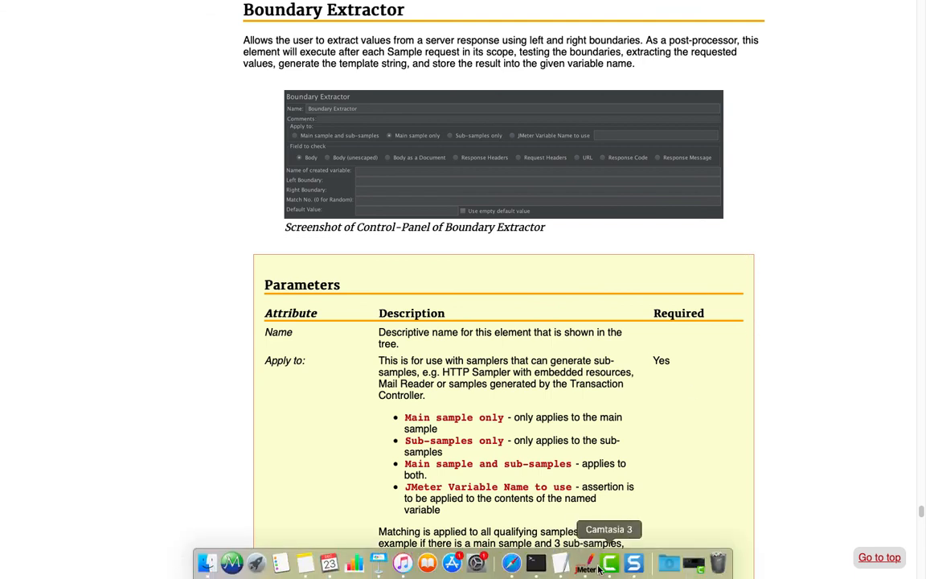